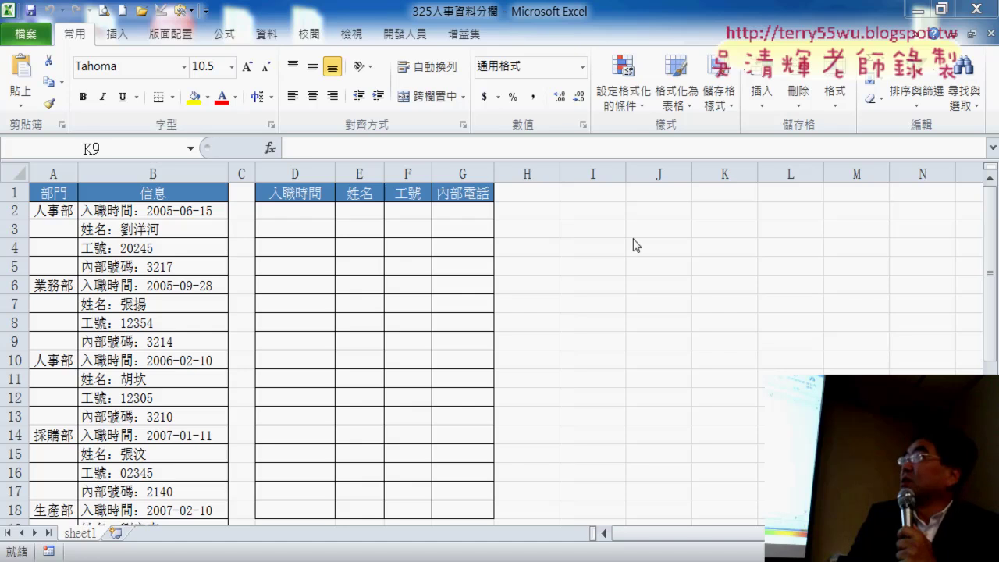
Select column B of stacked records, then columns D through G
click(153, 163)
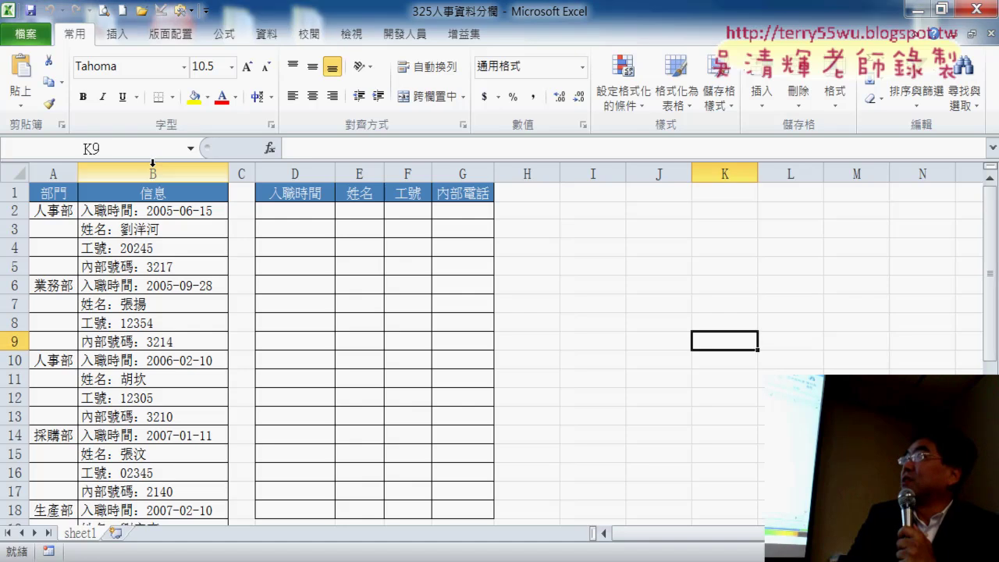
click(153, 166)
drag(290, 169, 447, 185)
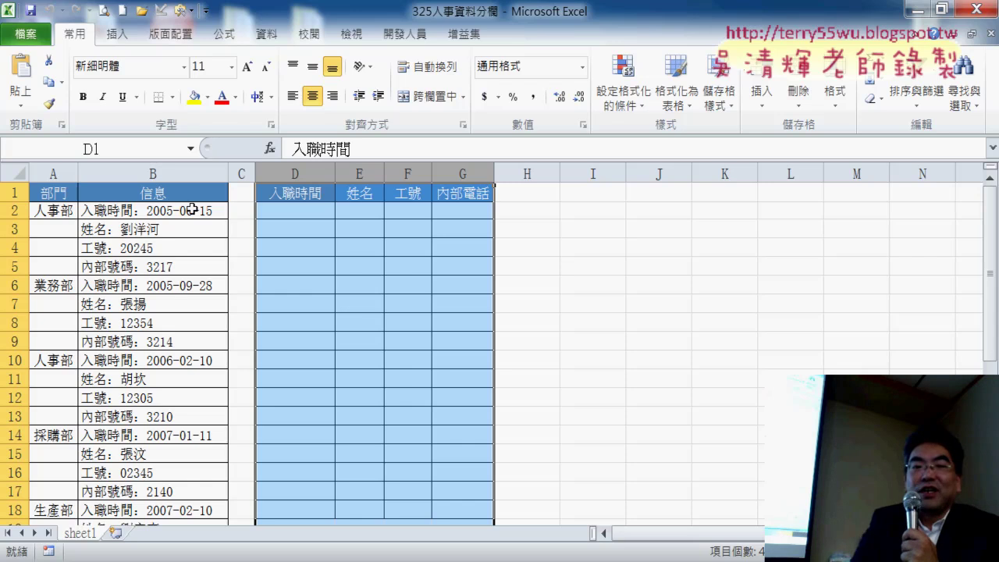
Highlight the first record B2:B5, then start an Insert Function in D2
drag(192, 209, 191, 265)
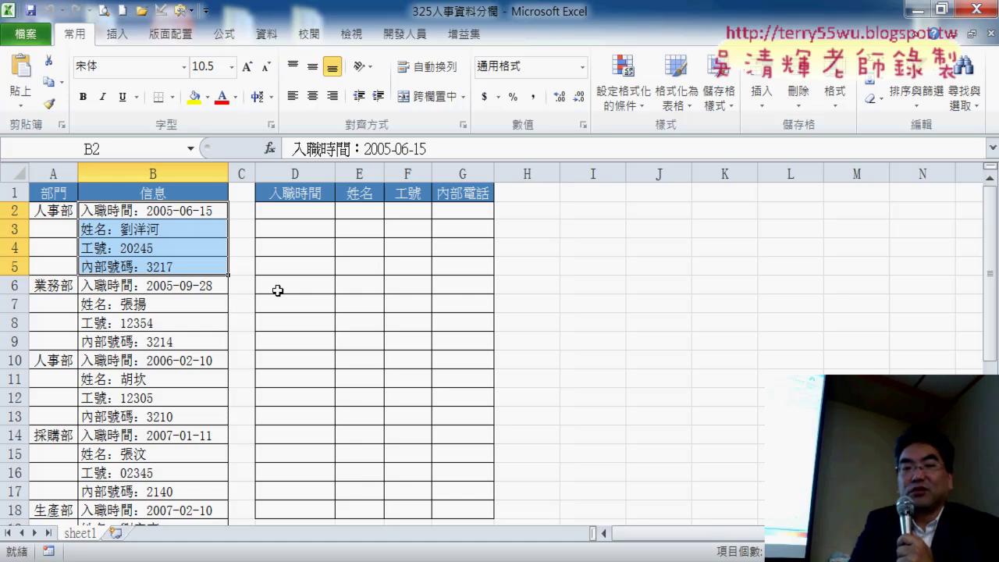
click(307, 211)
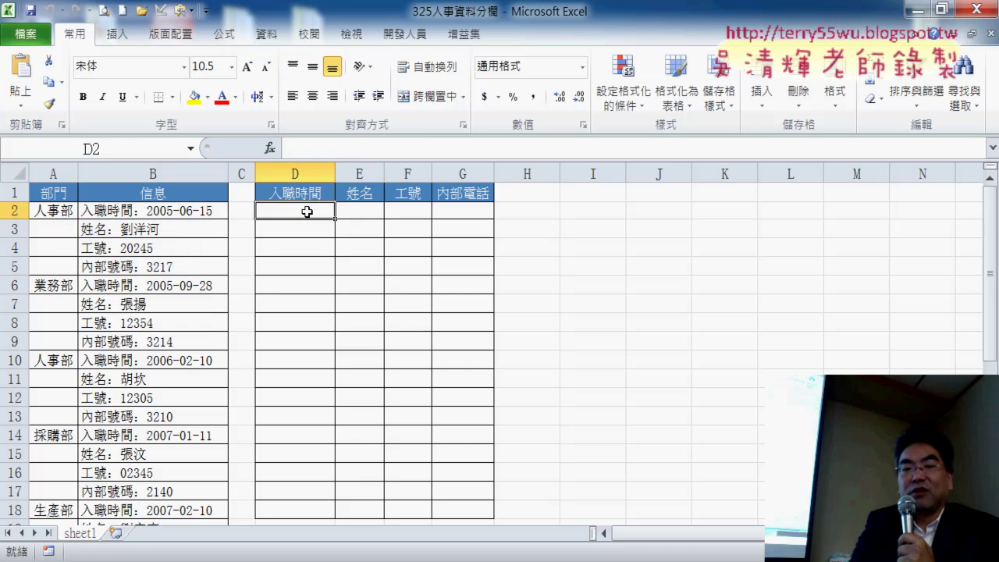
click(270, 148)
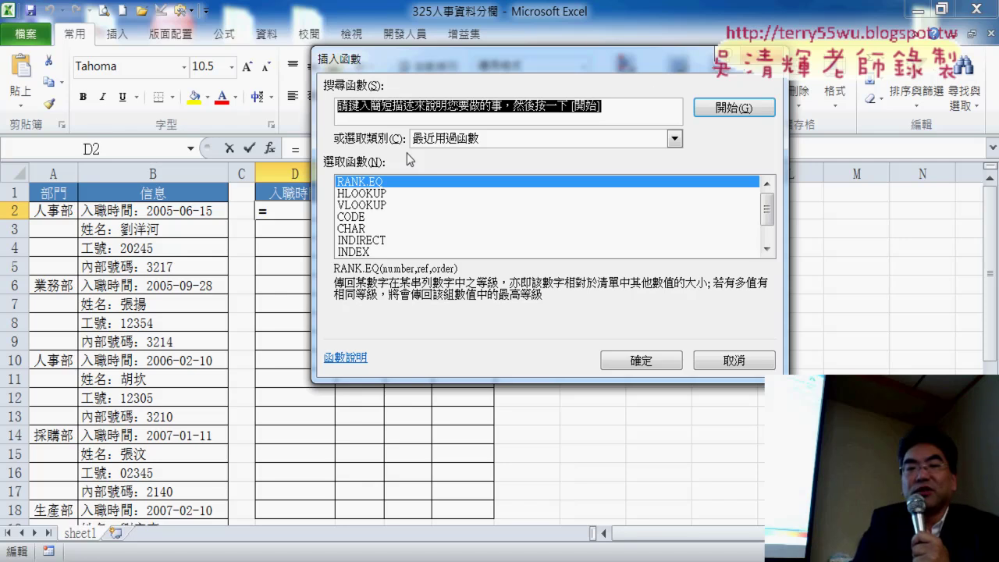
Choose INDEX from the 檢視與參照 category in its array, row_num, column_num form
click(577, 141)
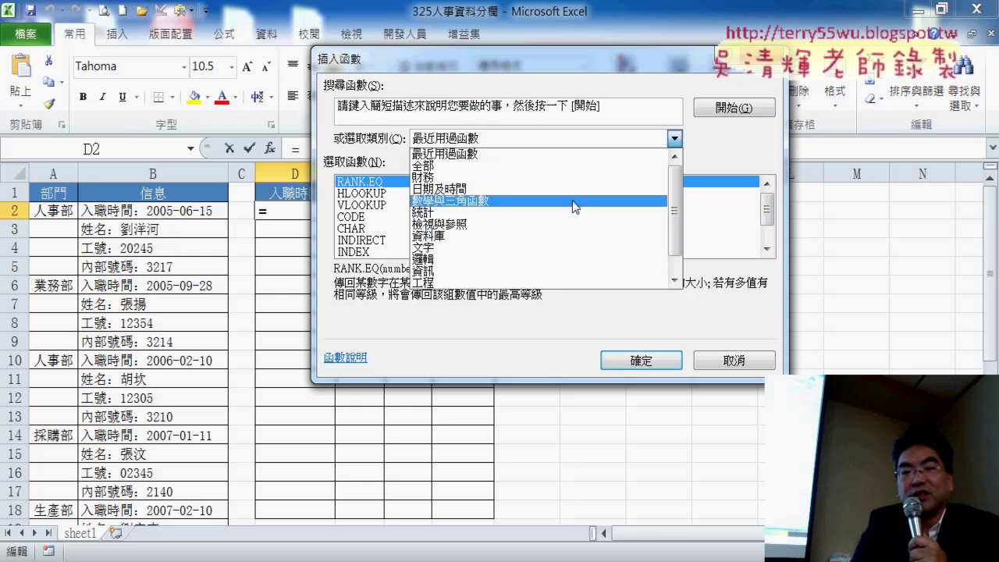
click(569, 230)
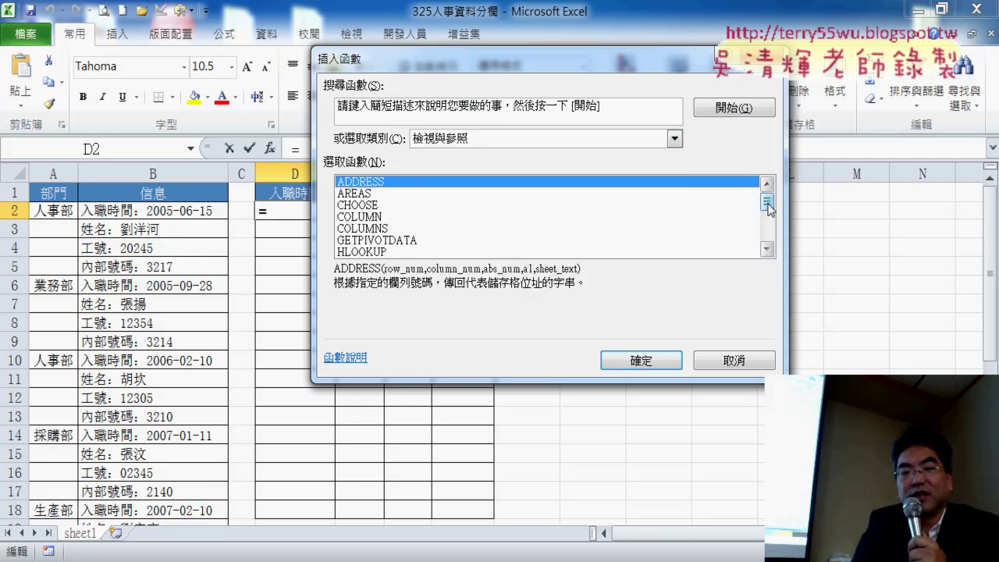
click(767, 216)
double_click(396, 217)
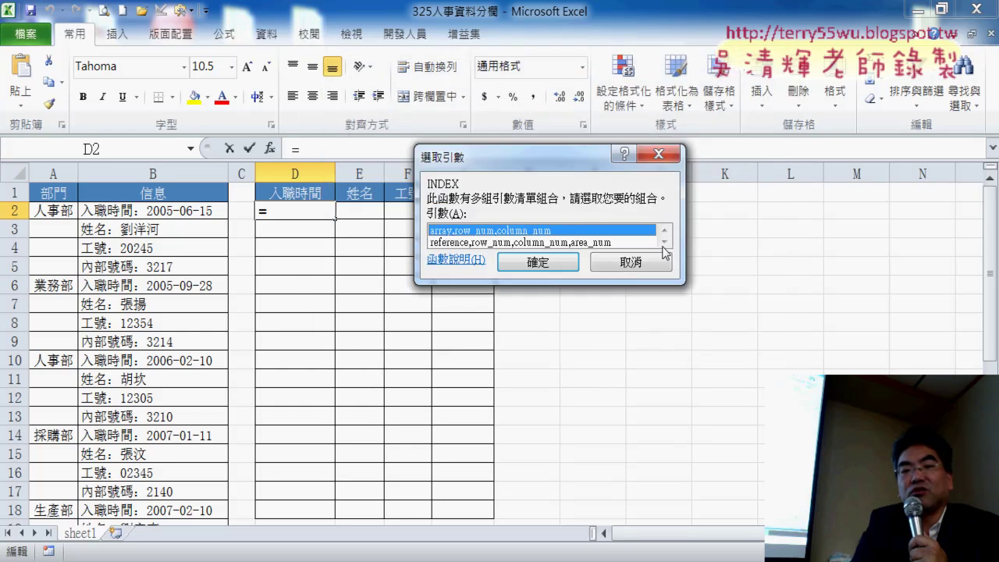
click(541, 264)
mouse_move(559, 114)
mouse_down()
mouse_move(762, 88)
mouse_move(680, 86)
mouse_up()
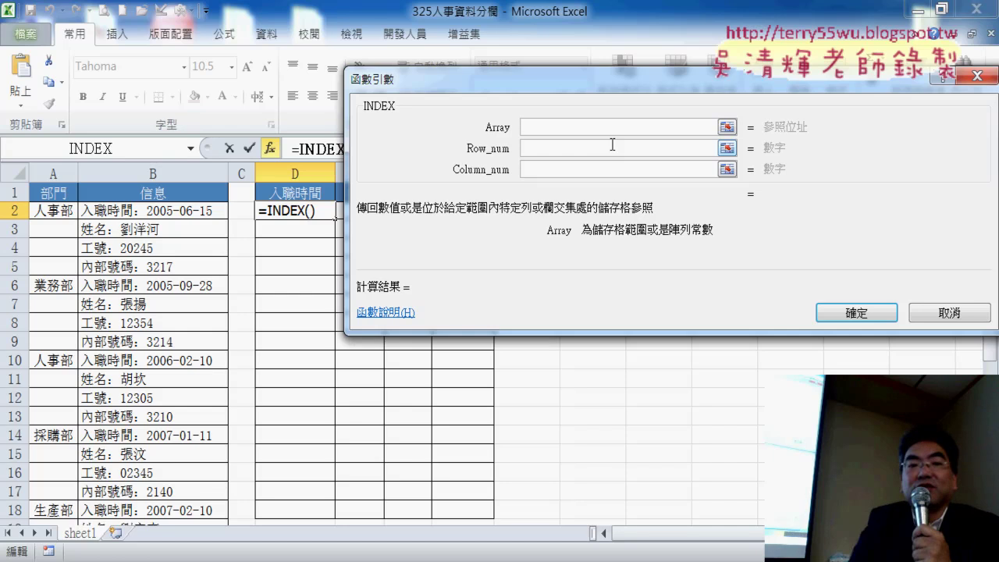
Set Array to B2 through B33 and make it absolute as $B$2:$B$33
click(162, 216)
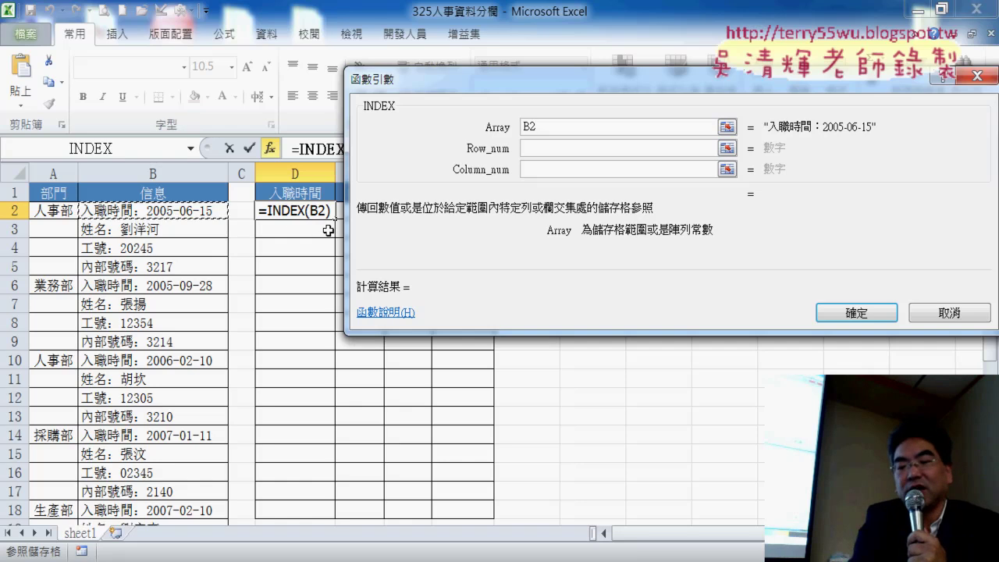
key(ctrl+shift+Down)
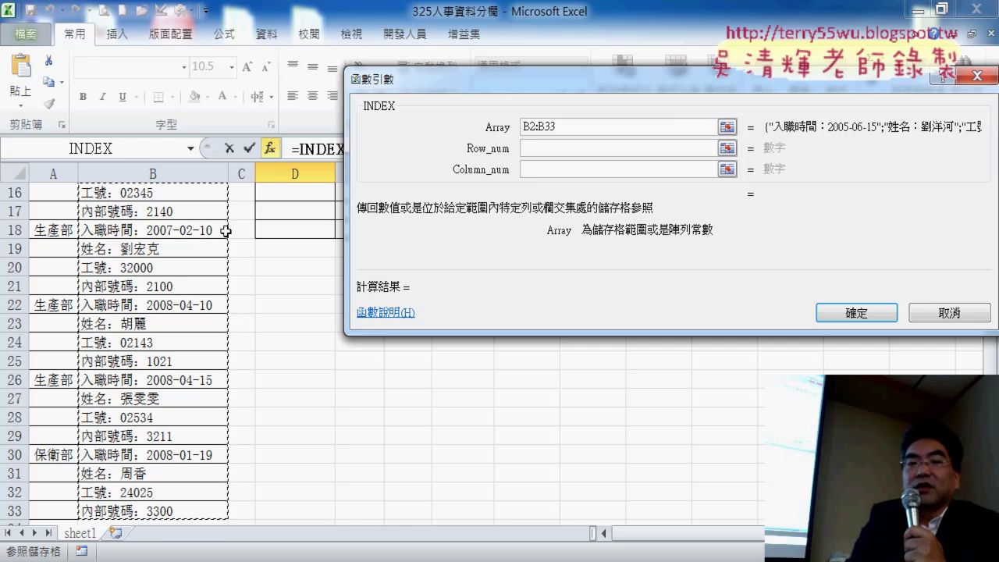
double_click(583, 126)
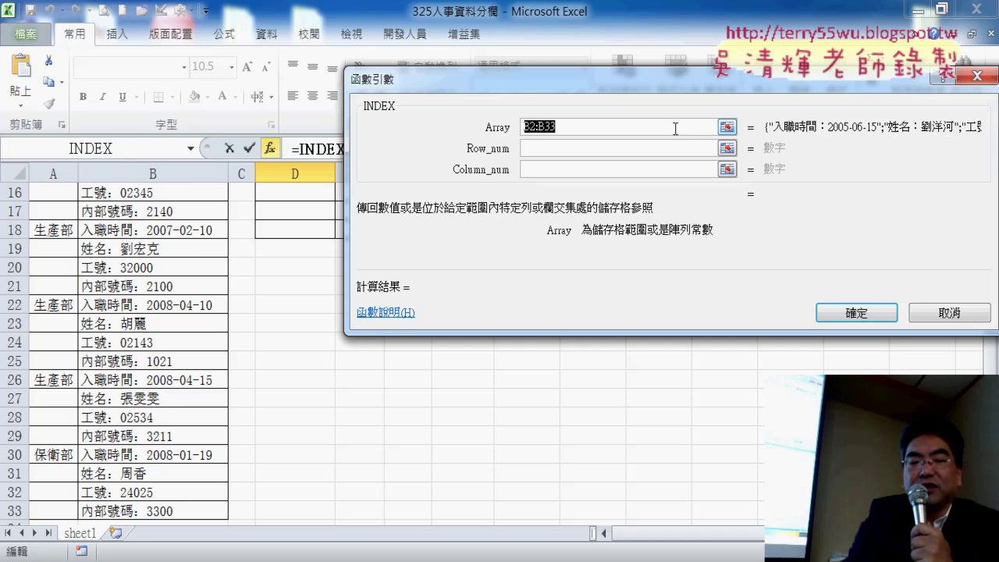
key(F4)
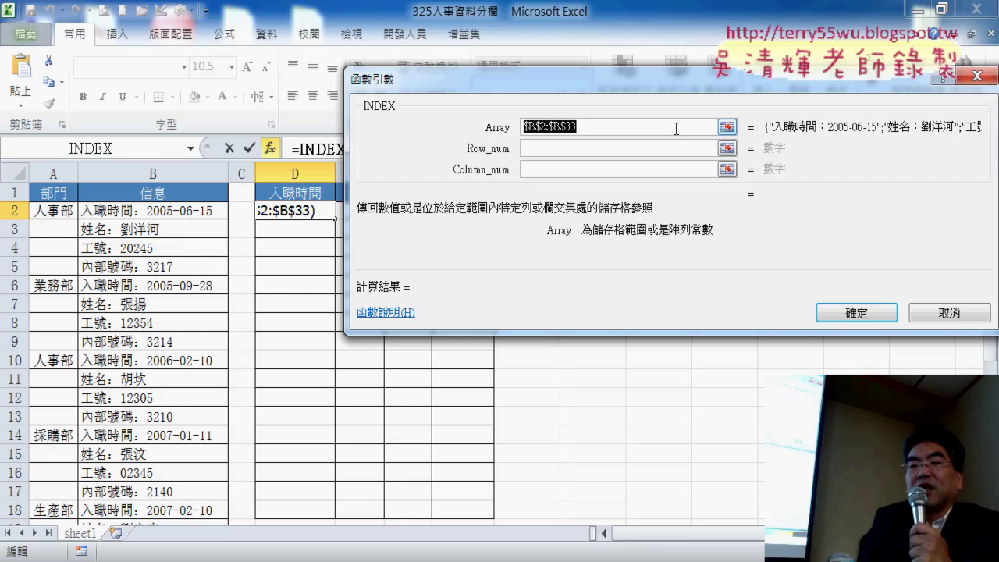
click(581, 147)
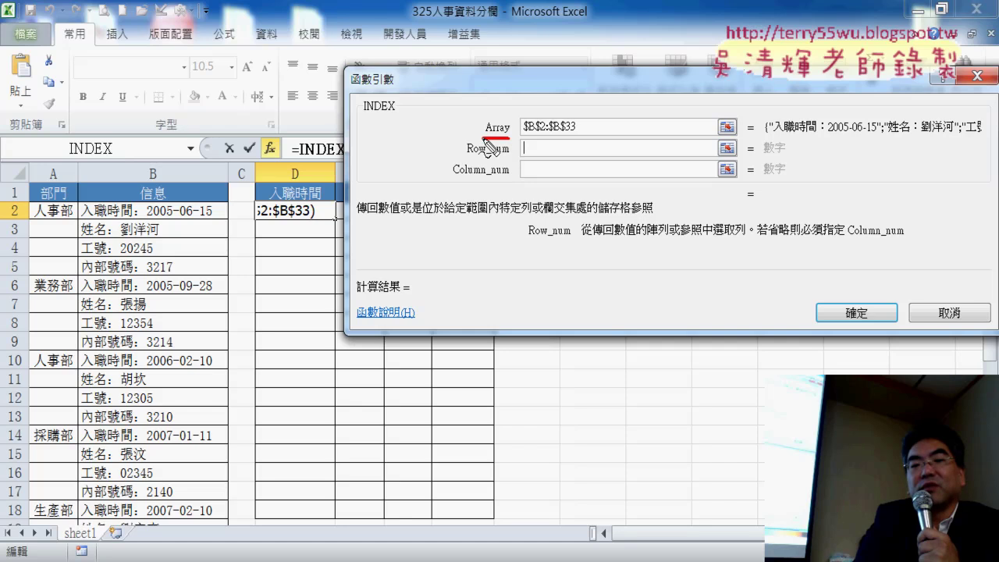
mouse_move(455, 152)
mouse_down()
mouse_move(465, 131)
mouse_move(460, 148)
mouse_up()
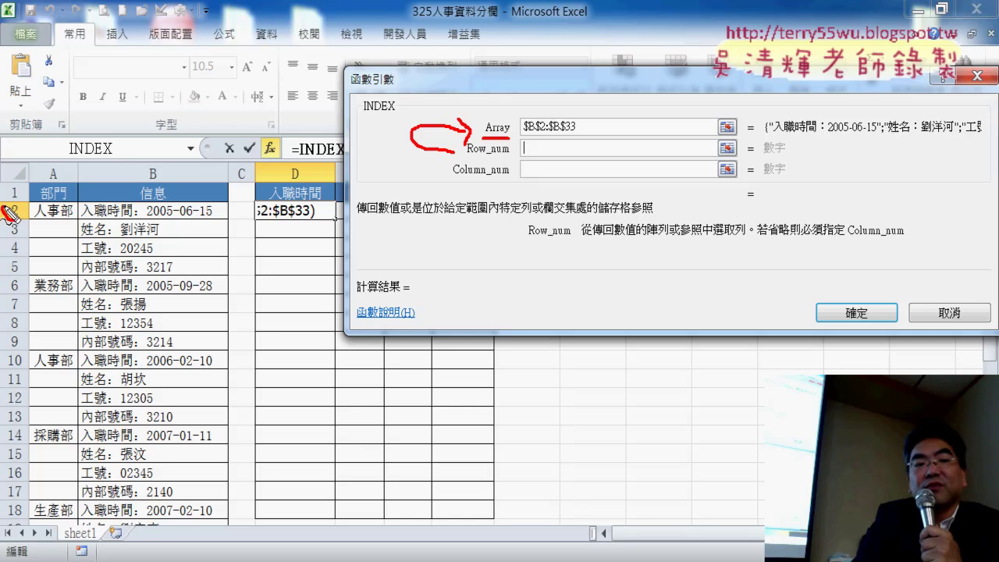
drag(6, 207, 29, 223)
drag(69, 123, 29, 212)
drag(116, 71, 79, 111)
drag(77, 76, 109, 106)
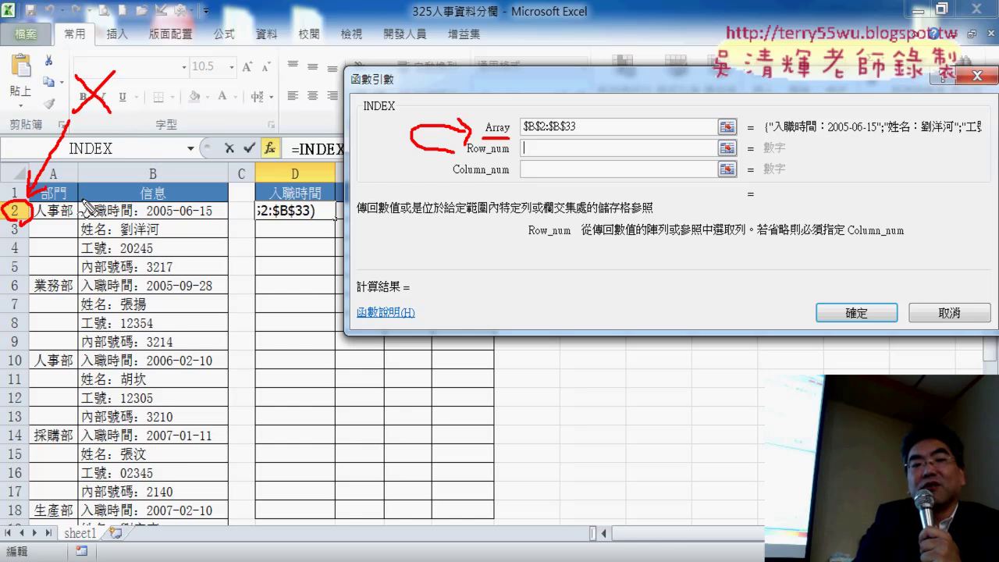
mouse_move(86, 204)
mouse_down()
mouse_move(88, 282)
mouse_move(167, 201)
mouse_move(225, 246)
mouse_move(230, 278)
mouse_up()
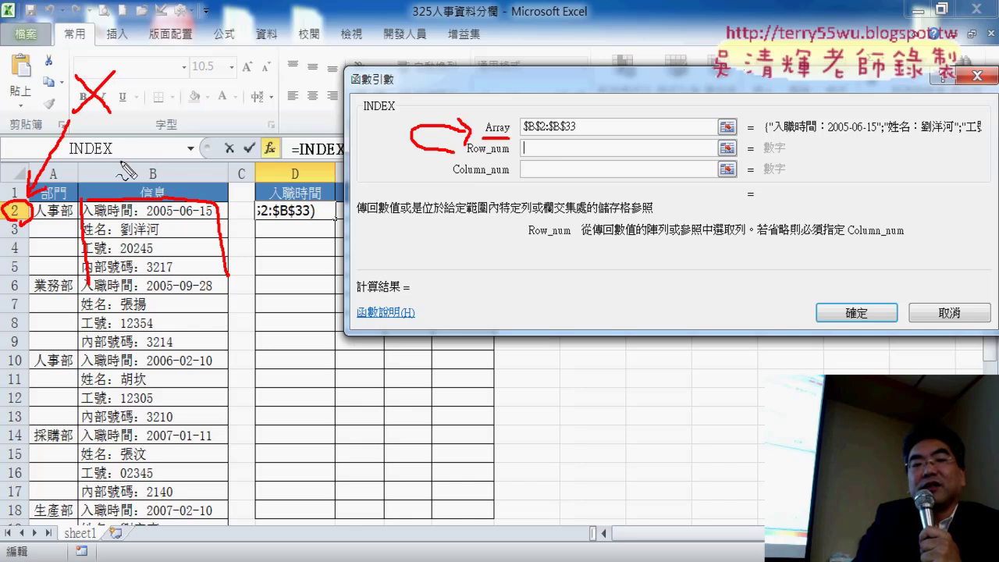
drag(155, 141, 156, 178)
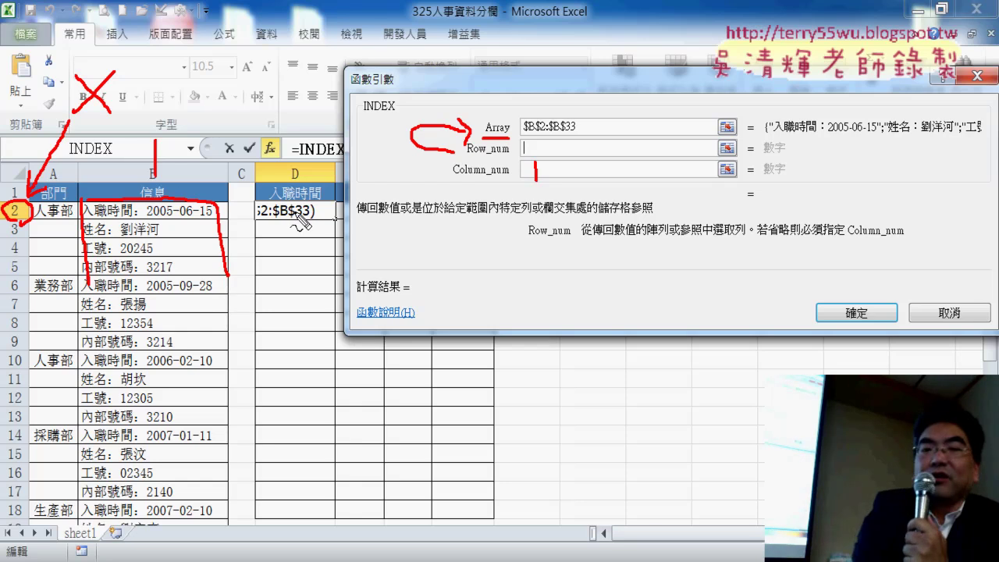
Enter 1 for both Column_num and Row_num, previewing 入職時間：2005-06-15
key(Escape)
click(554, 169)
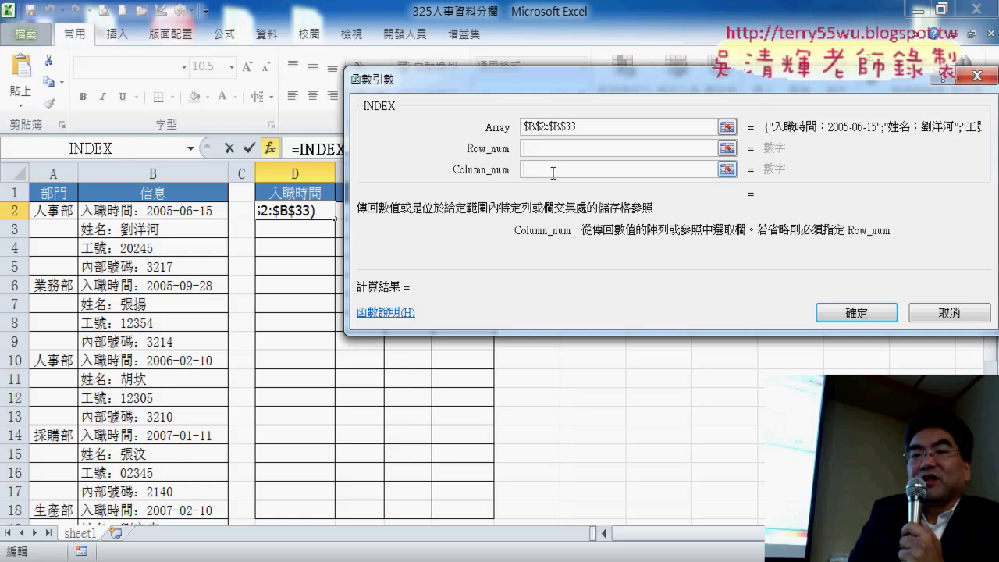
text(1)
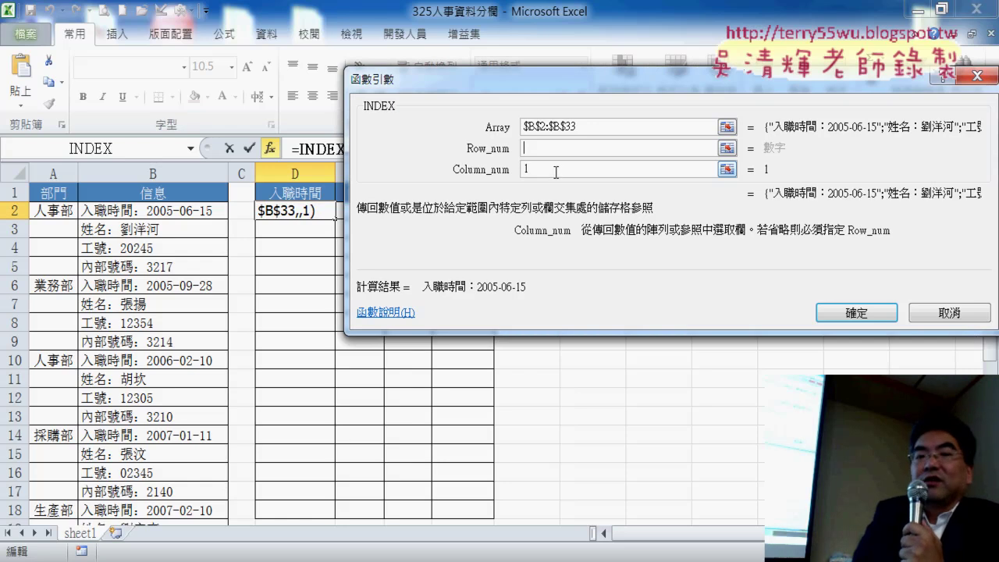
click(571, 148)
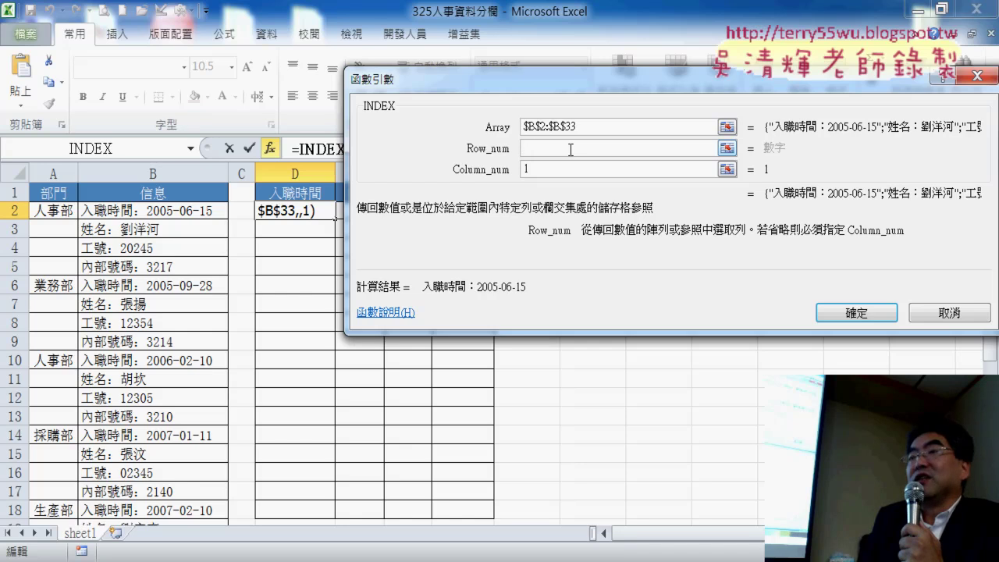
text(1)
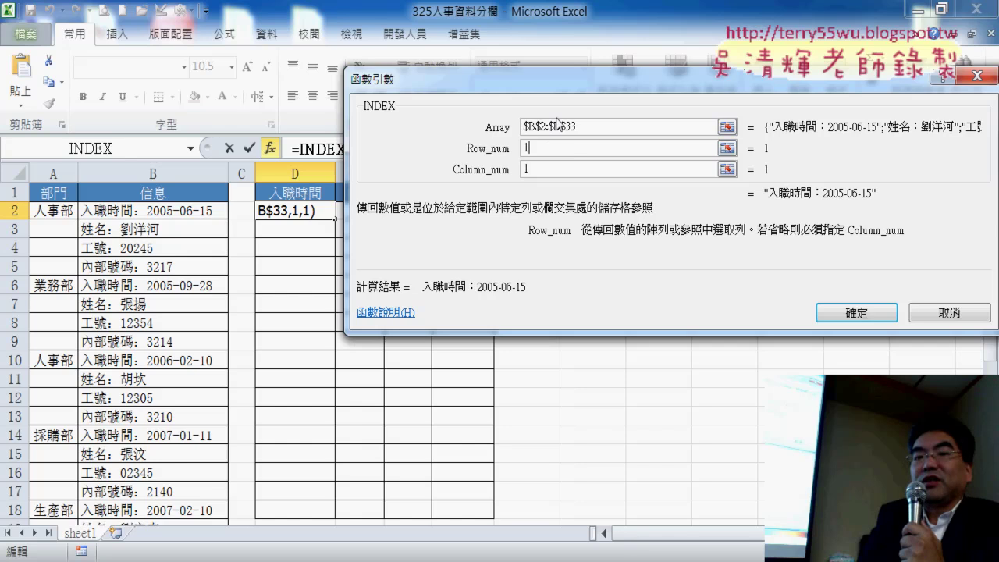
drag(570, 80, 635, 248)
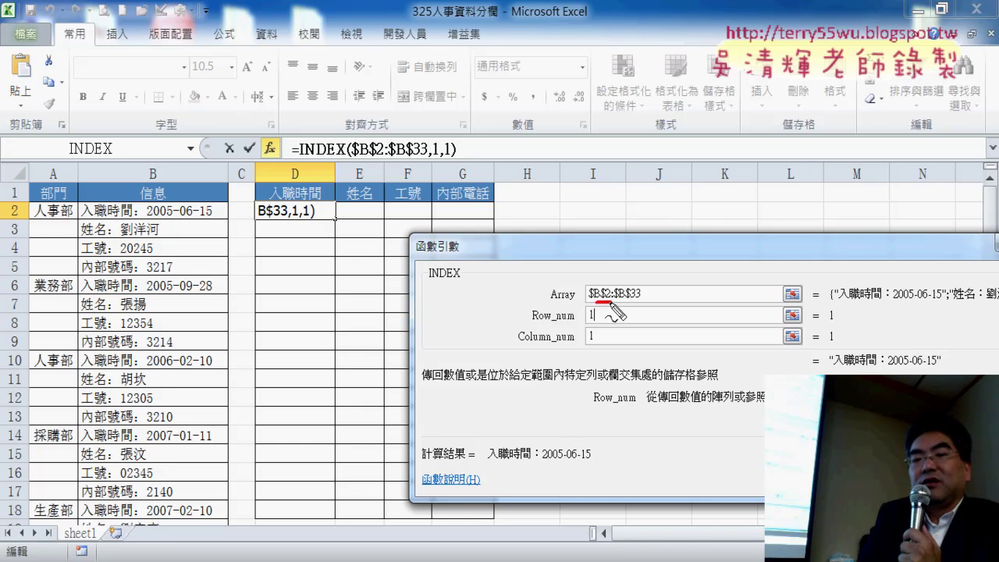
Annotate the INDEX arguments, number the output columns, and note the 33-row range
drag(612, 307, 643, 313)
mouse_move(587, 349)
mouse_down()
mouse_move(620, 355)
mouse_move(605, 326)
mouse_move(656, 297)
mouse_up()
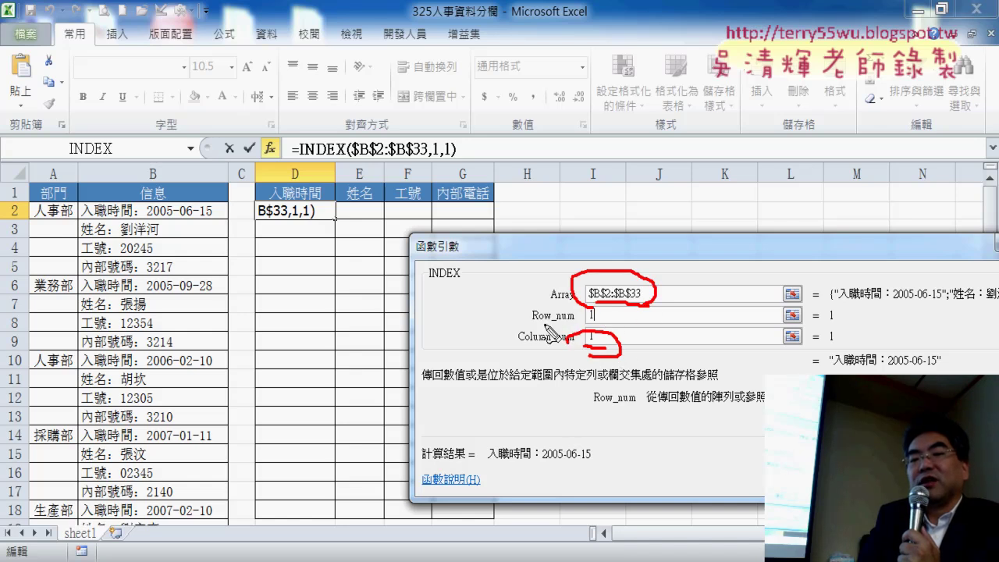
drag(595, 310, 603, 324)
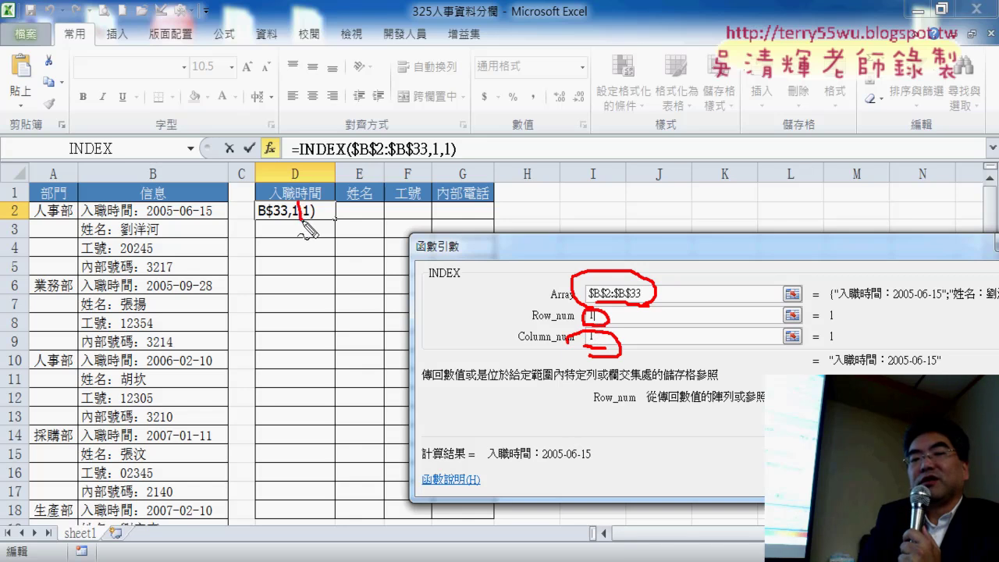
mouse_move(357, 205)
mouse_down()
mouse_move(364, 218)
mouse_move(413, 219)
mouse_up()
mouse_move(468, 204)
mouse_down()
mouse_move(487, 195)
mouse_move(492, 209)
mouse_move(477, 217)
mouse_up()
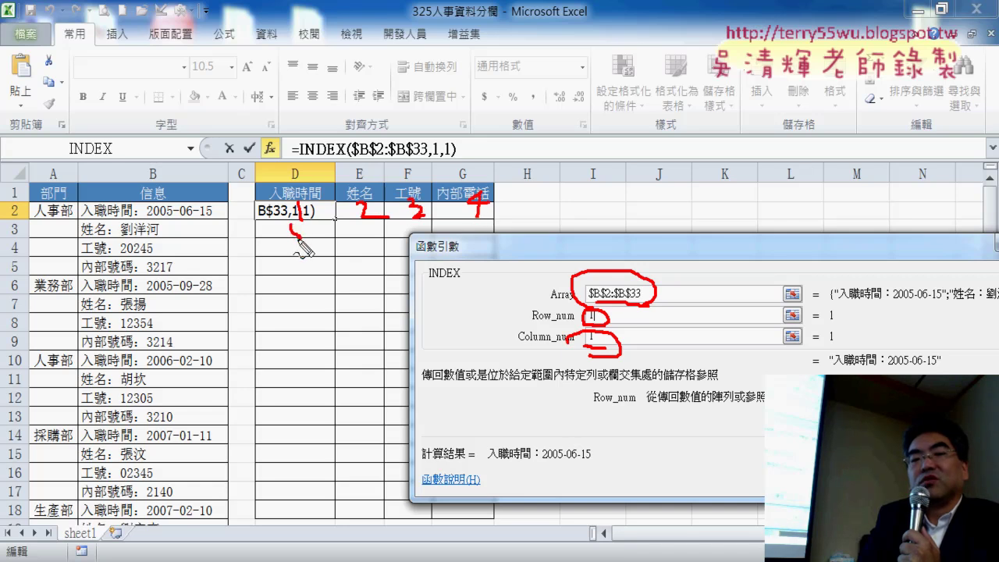
drag(297, 228, 318, 228)
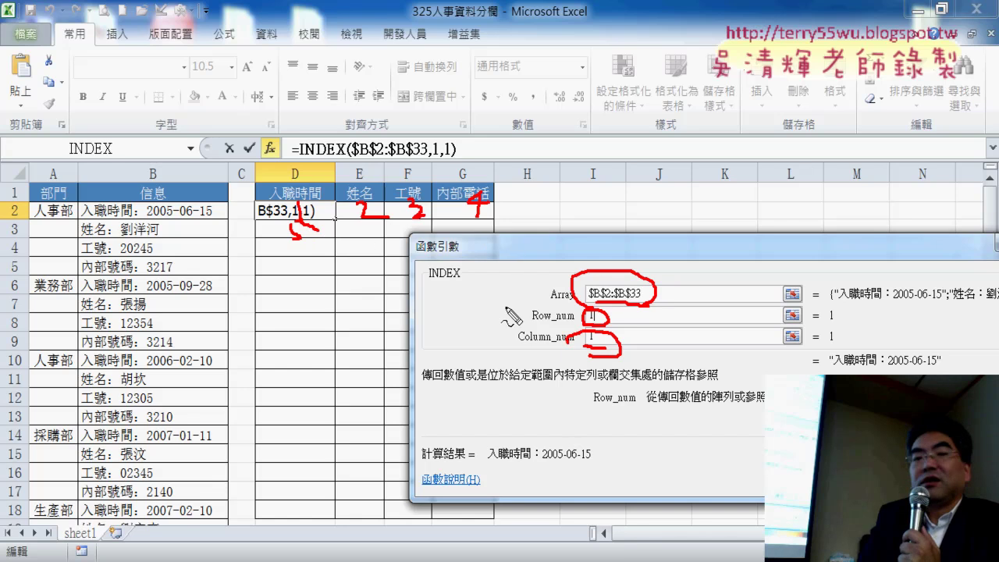
mouse_move(466, 349)
mouse_down()
mouse_move(477, 360)
mouse_move(469, 377)
mouse_move(493, 352)
mouse_move(486, 378)
mouse_up()
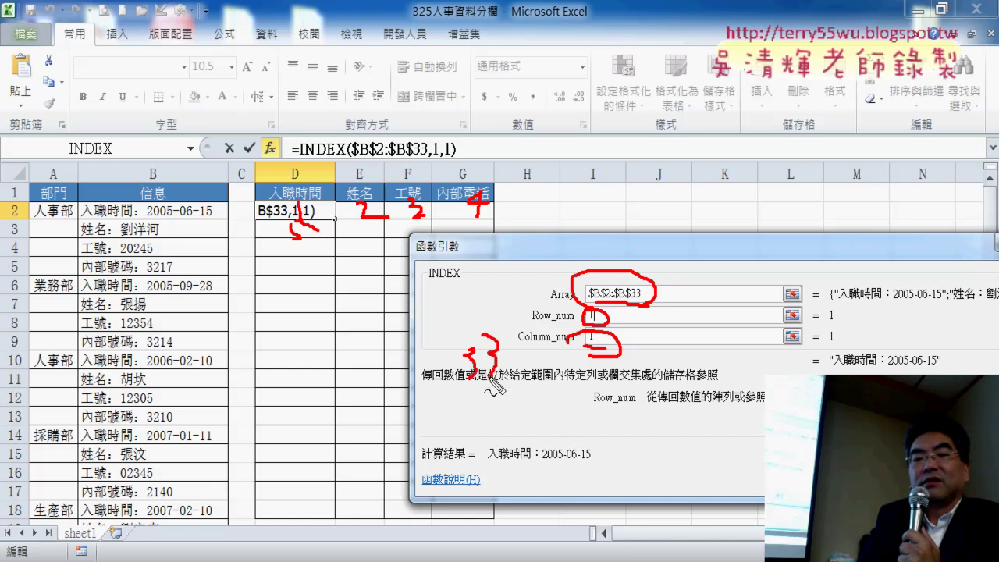
mouse_move(481, 412)
mouse_down()
mouse_move(468, 295)
mouse_move(480, 413)
mouse_up()
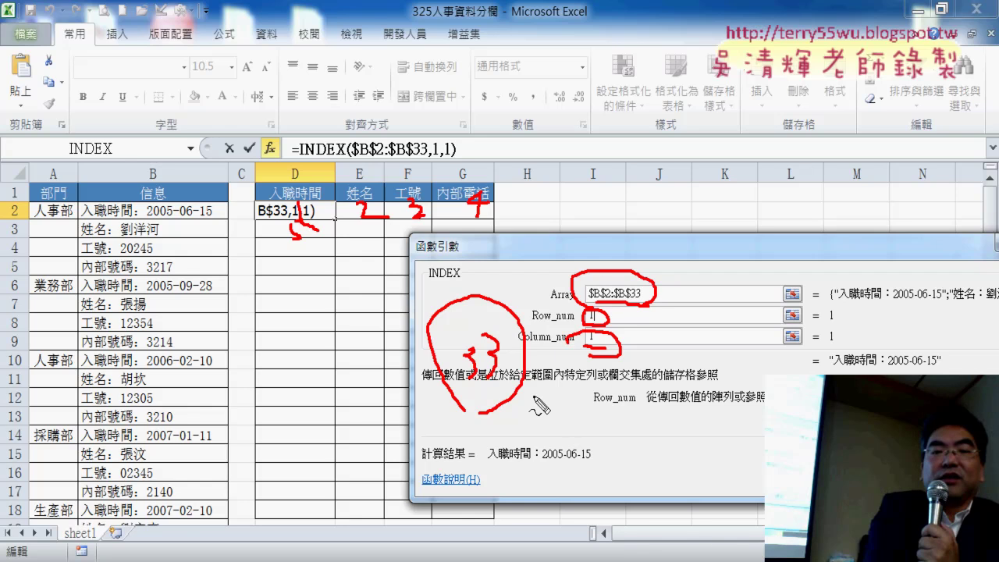
Cancel the INDEX formula so D2 stays empty
key(Escape)
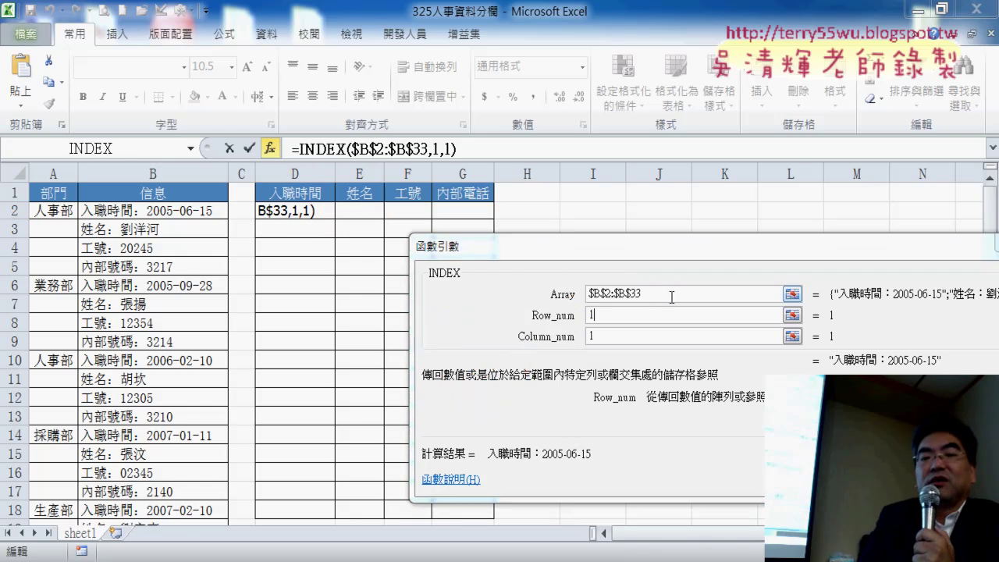
drag(617, 310, 584, 315)
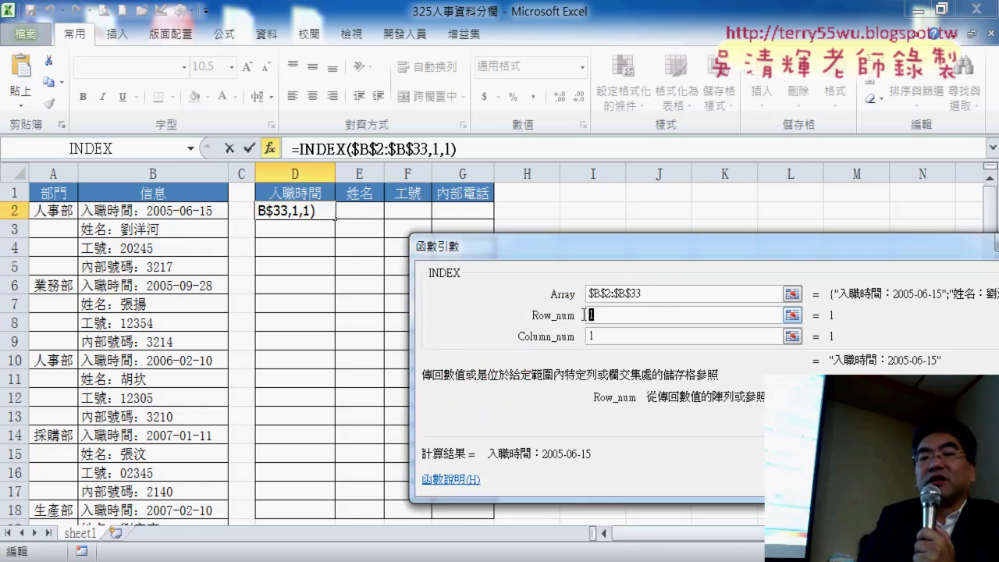
key(Escape)
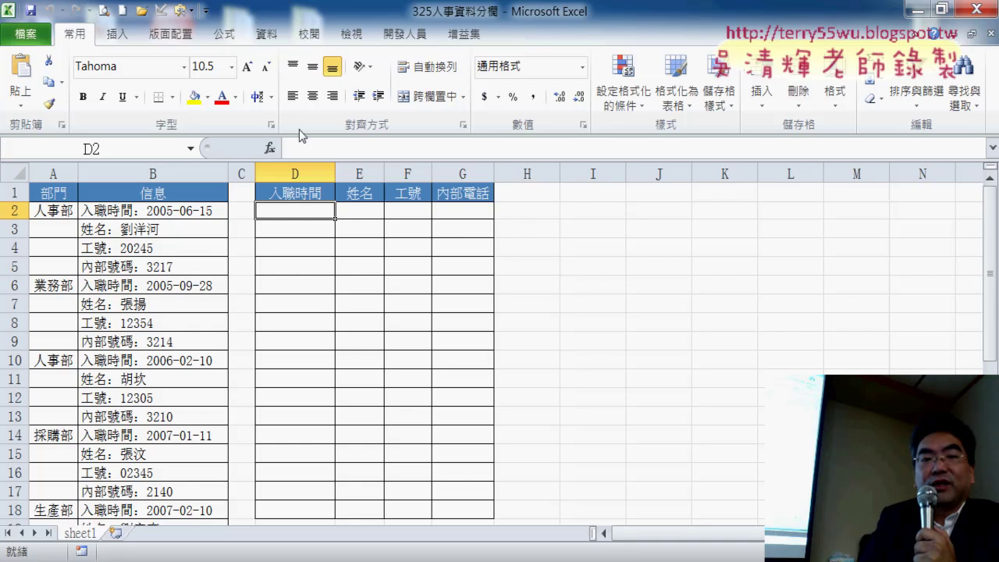
Insert =COLUMN() into D2 from the Lookup & Reference list, returning 4
click(270, 148)
drag(737, 218, 741, 72)
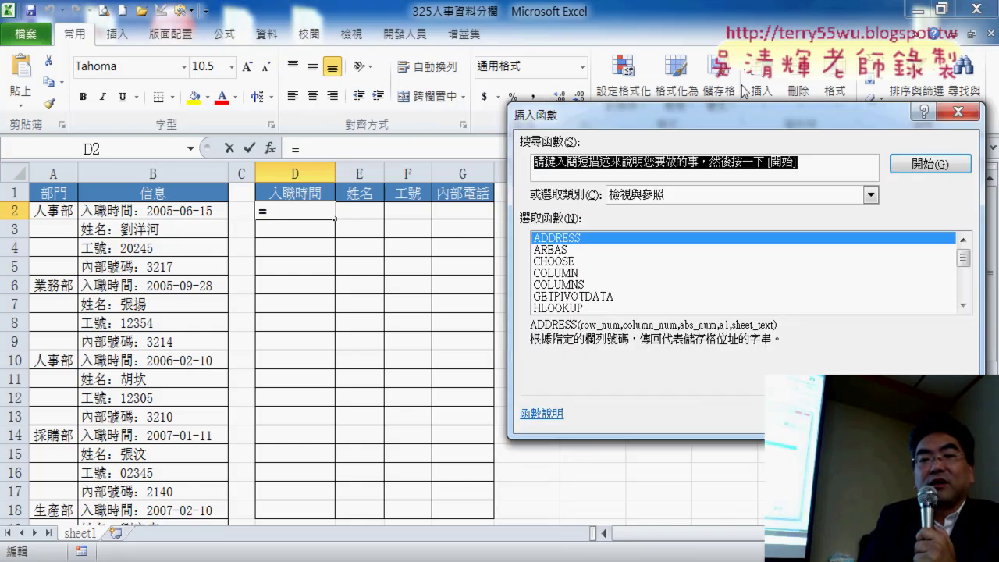
mouse_move(959, 208)
mouse_down()
mouse_move(962, 232)
mouse_move(961, 210)
mouse_up()
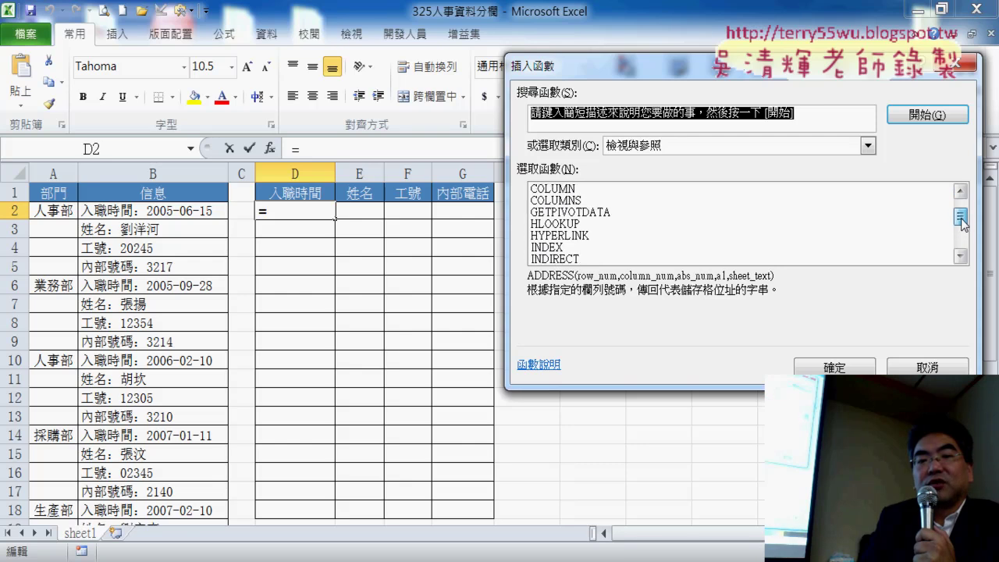
click(591, 202)
double_click(591, 212)
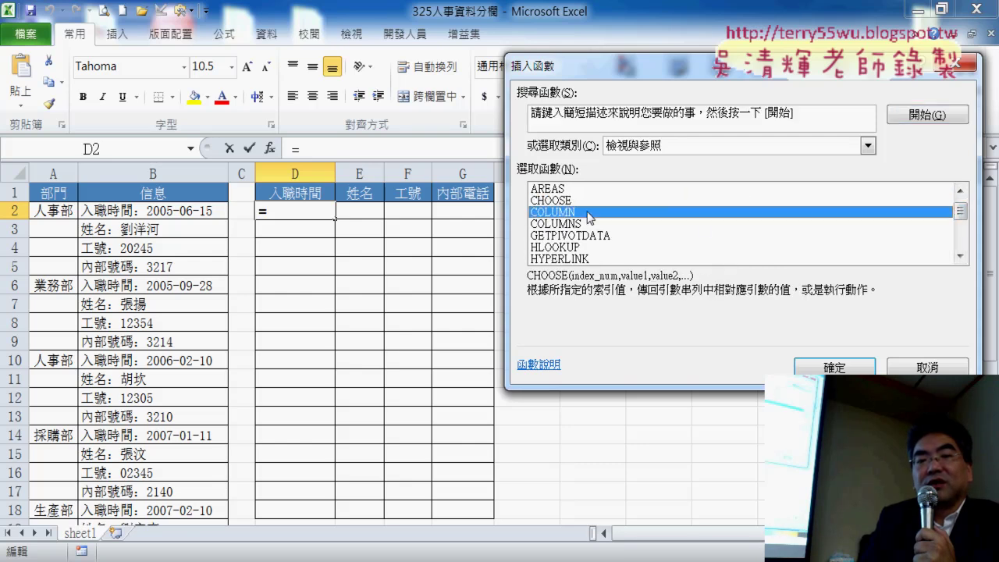
click(856, 307)
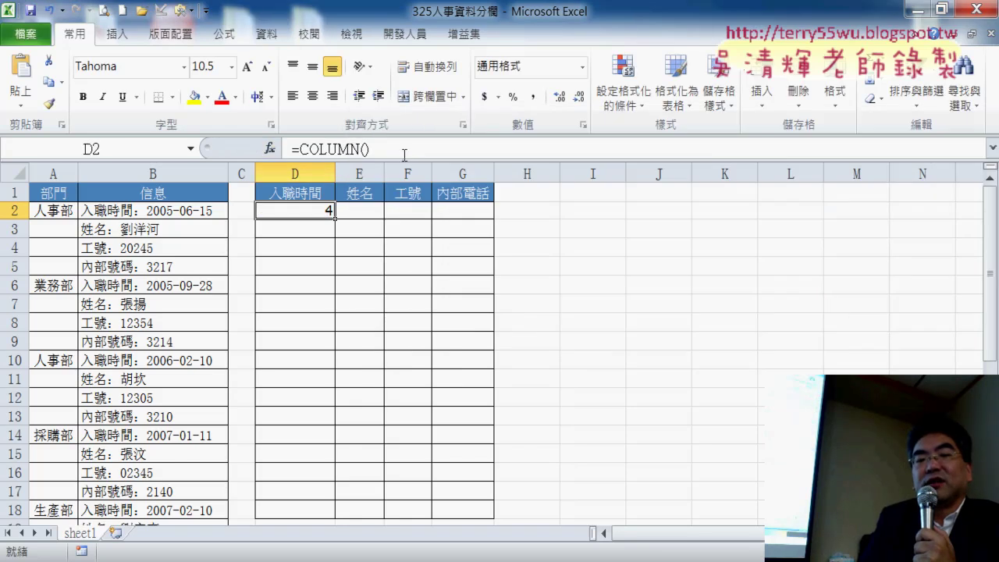
click(451, 142)
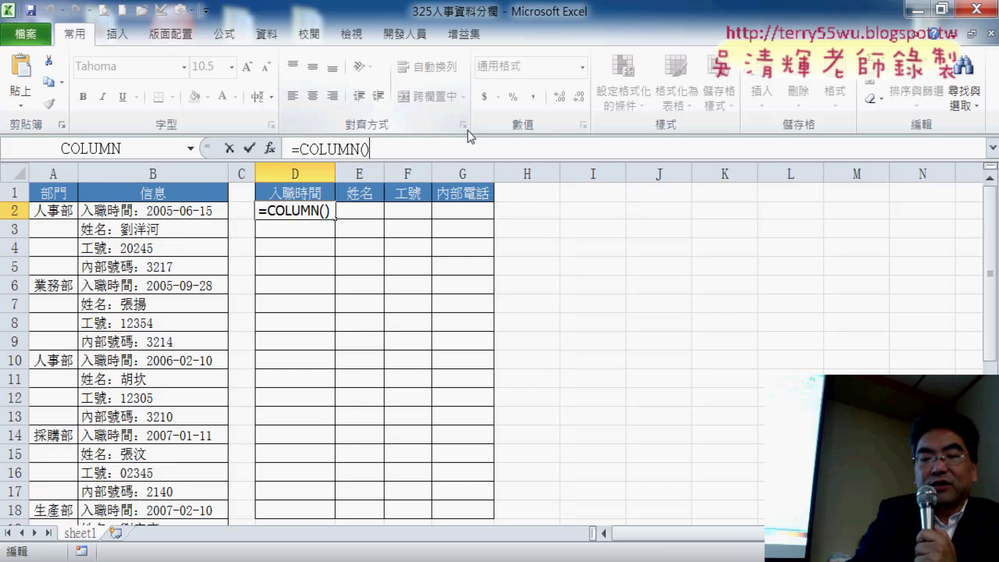
Change D2 to =COLUMN()-3 and fill it across to G2 and down to row 9
text(-3)
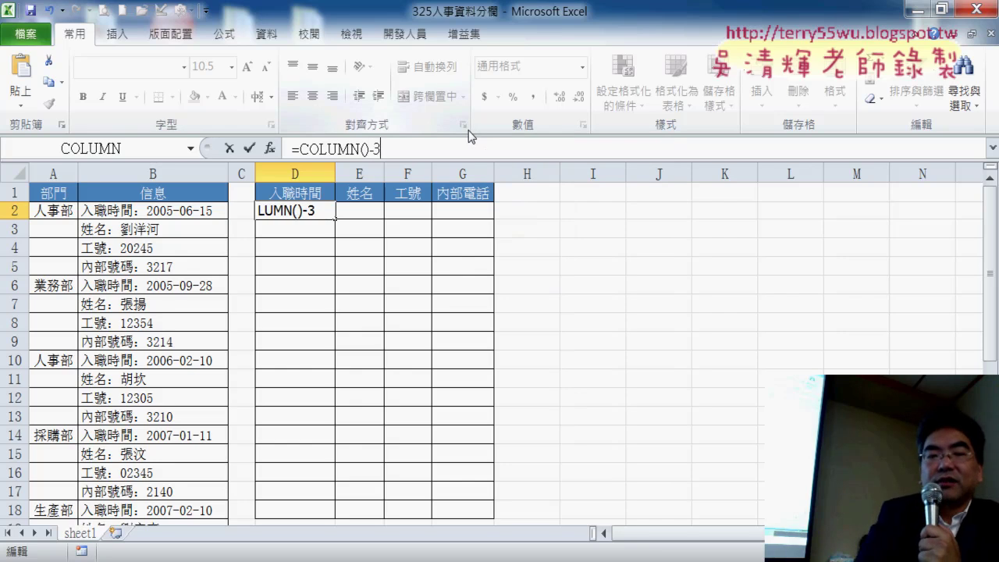
click(249, 148)
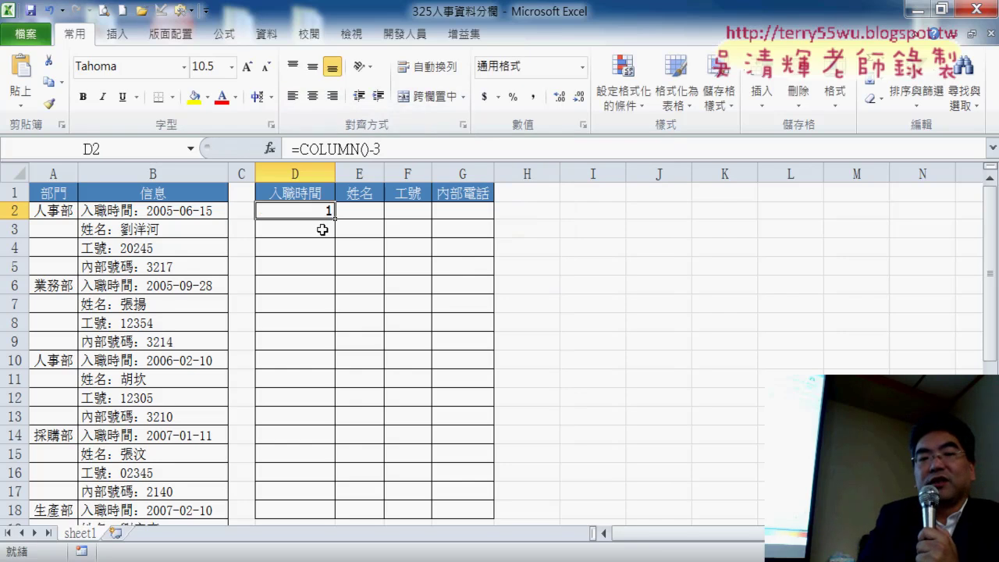
drag(335, 218, 487, 224)
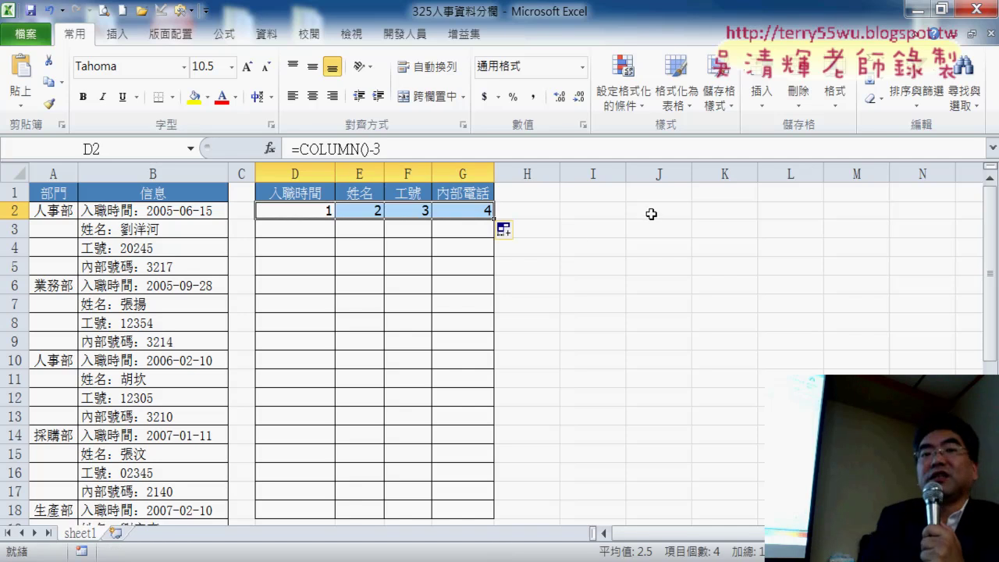
drag(494, 219, 494, 350)
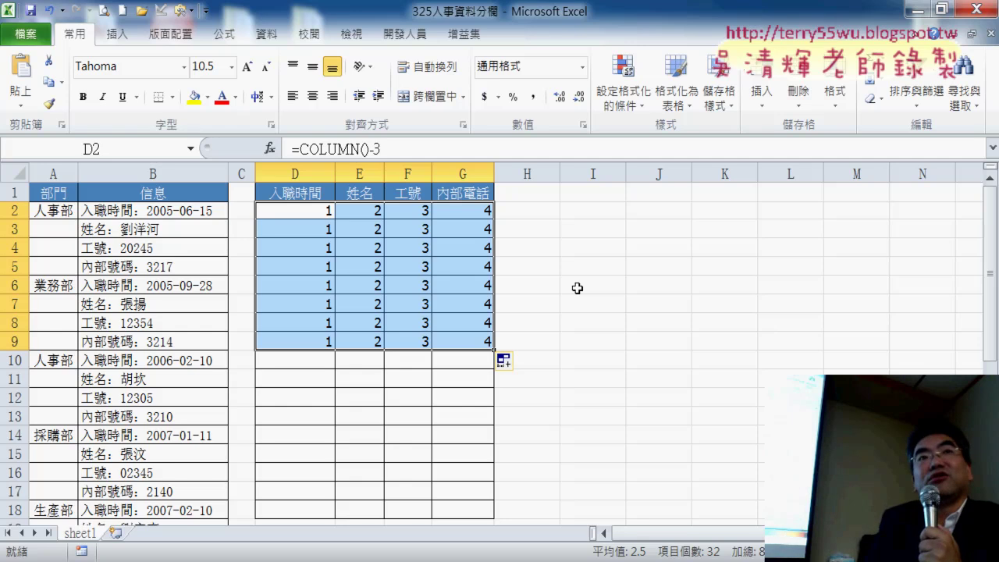
click(304, 211)
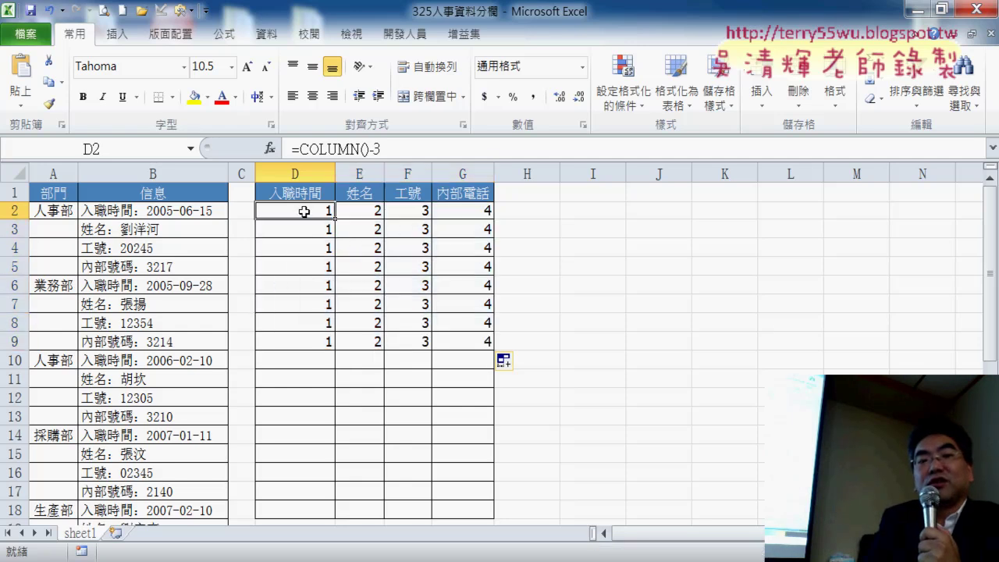
Append +(ROW()-2)*4 so D2 reads =COLUMN()-3+(ROW()-2)*4
click(423, 150)
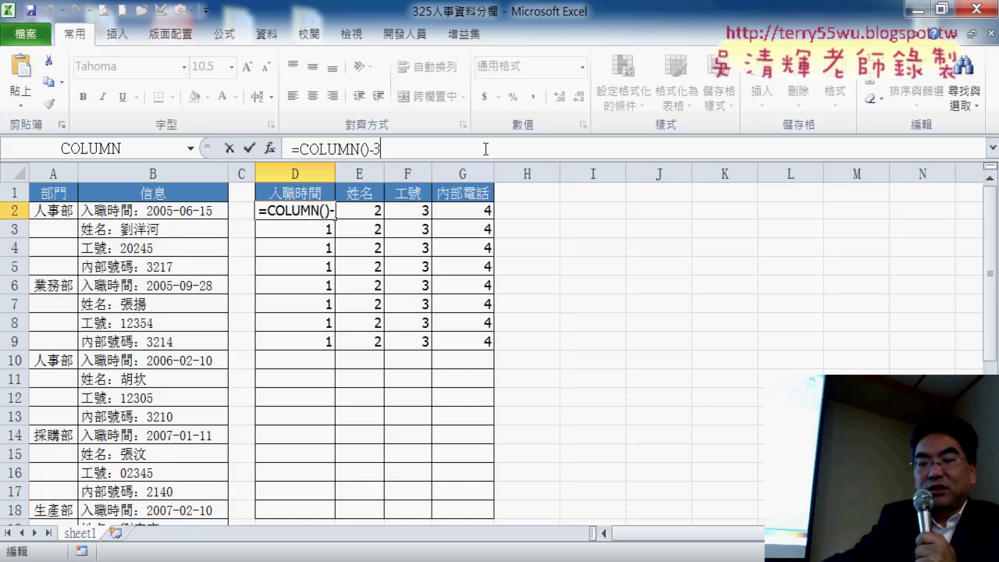
text(+()
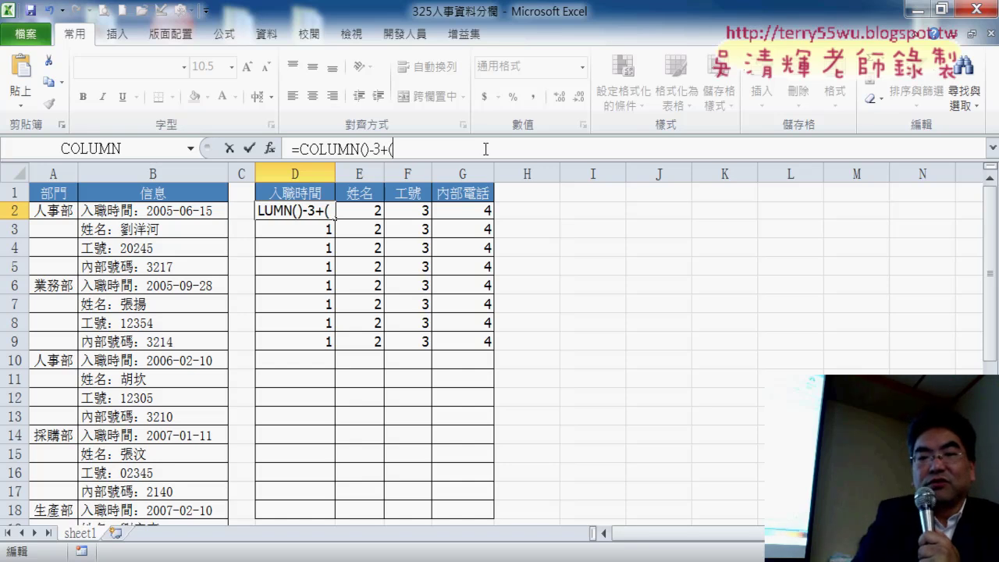
text(row)
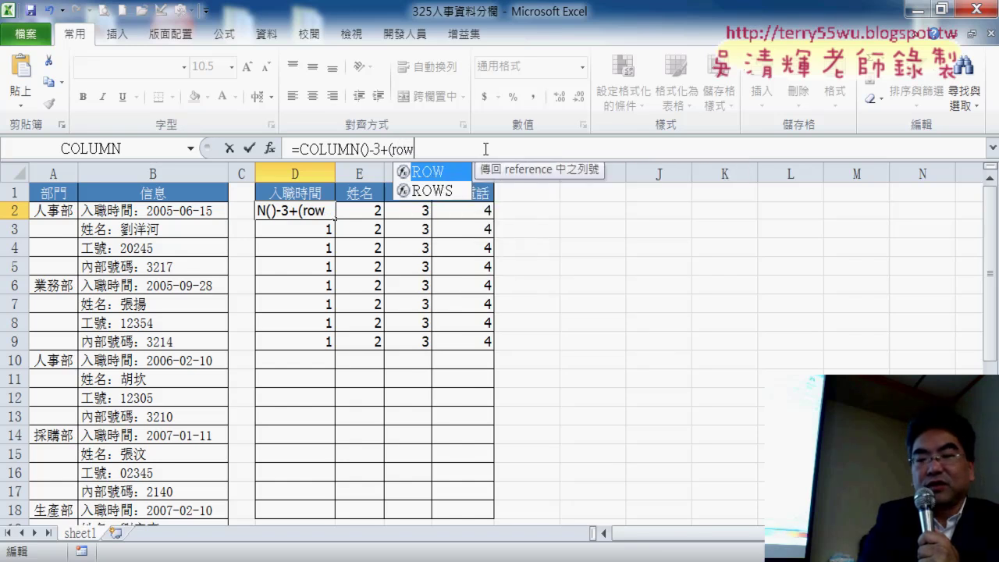
text(())
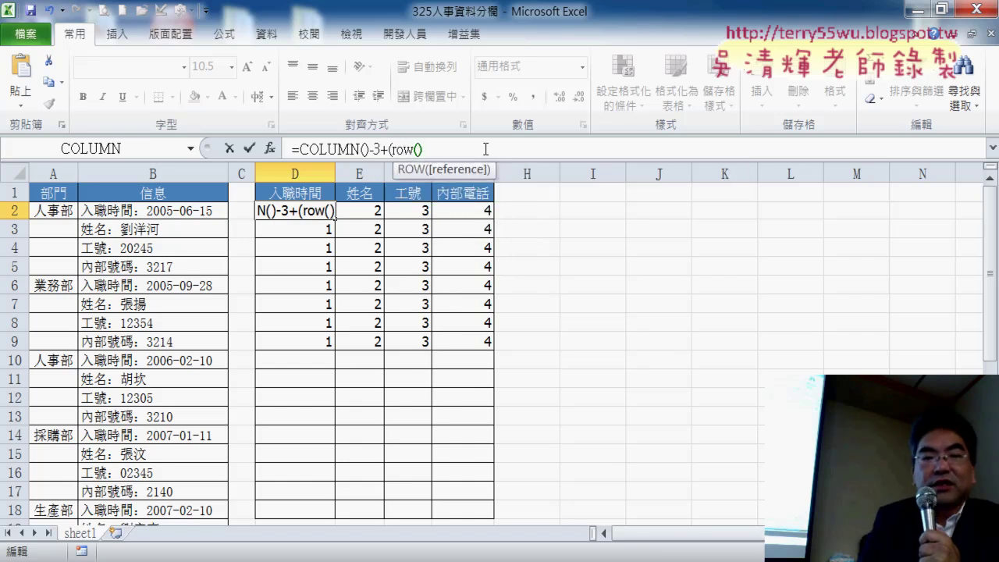
text(-2)
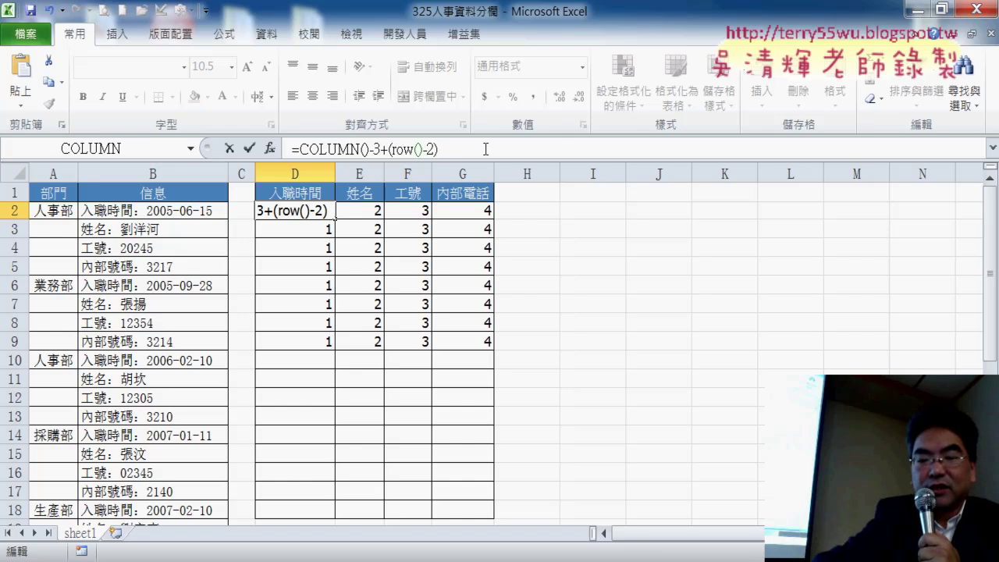
text(4)
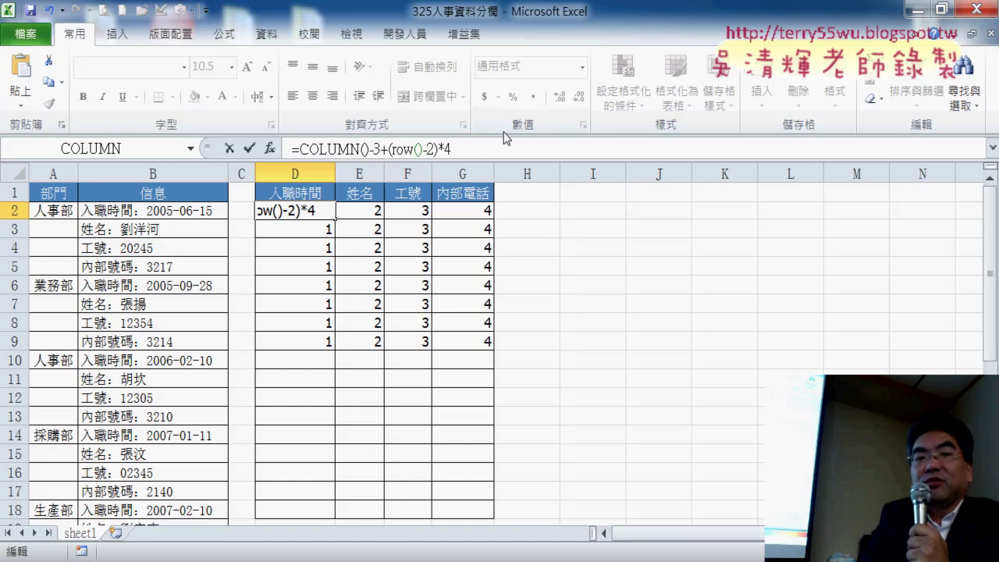
drag(389, 148, 462, 146)
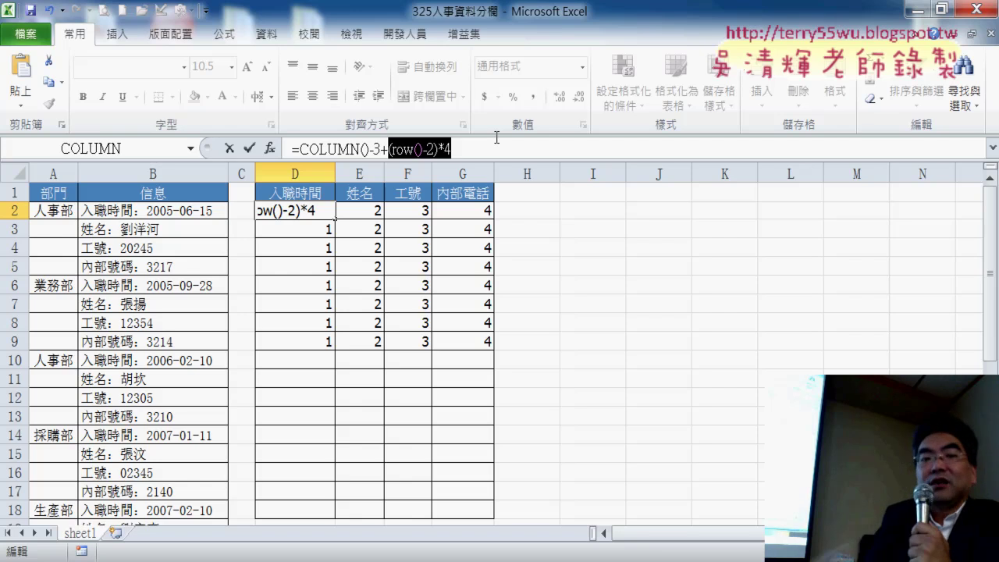
click(249, 148)
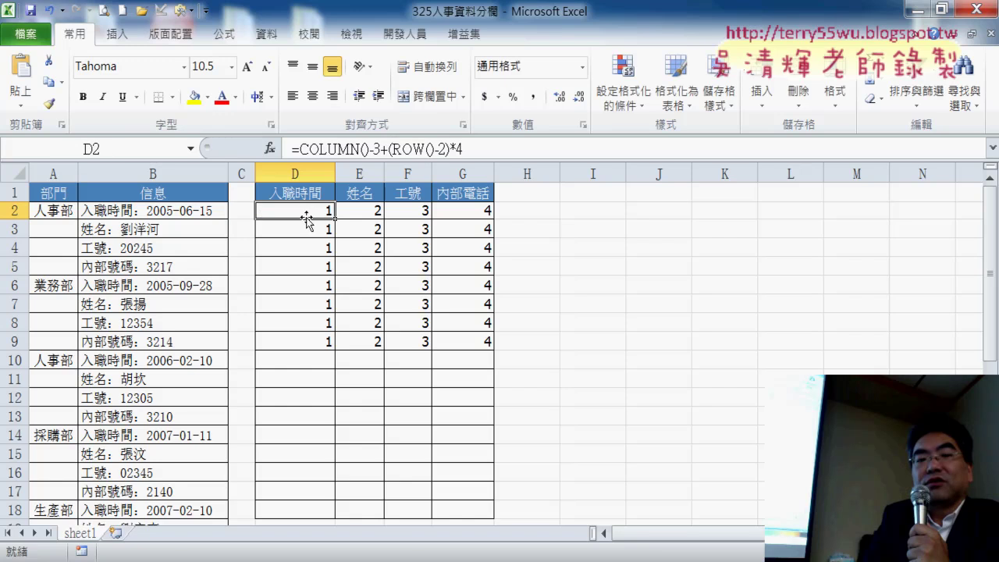
Fill the revised formula right to G2 and down to row 9, numbering cells 1–32
drag(333, 221, 490, 221)
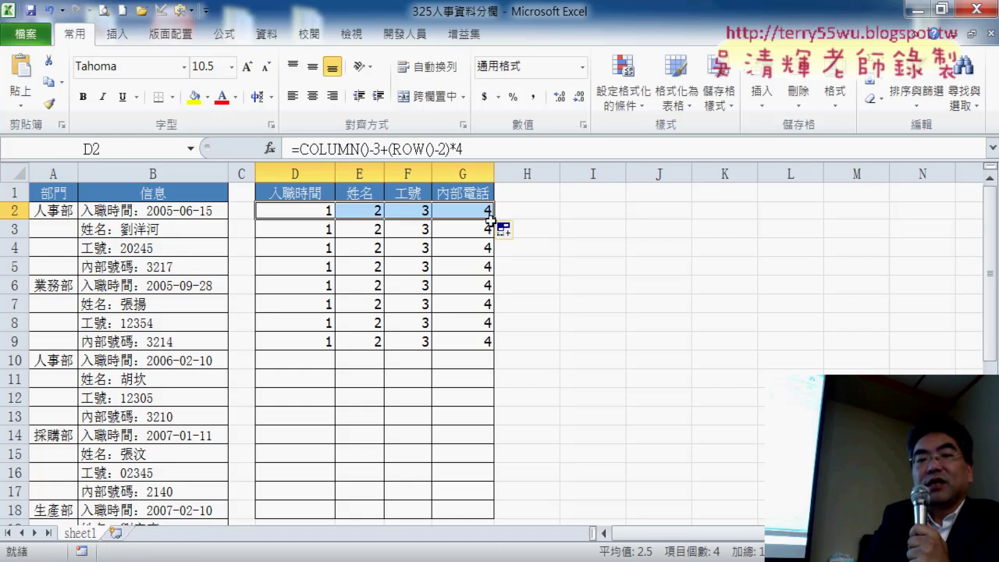
drag(495, 220, 492, 349)
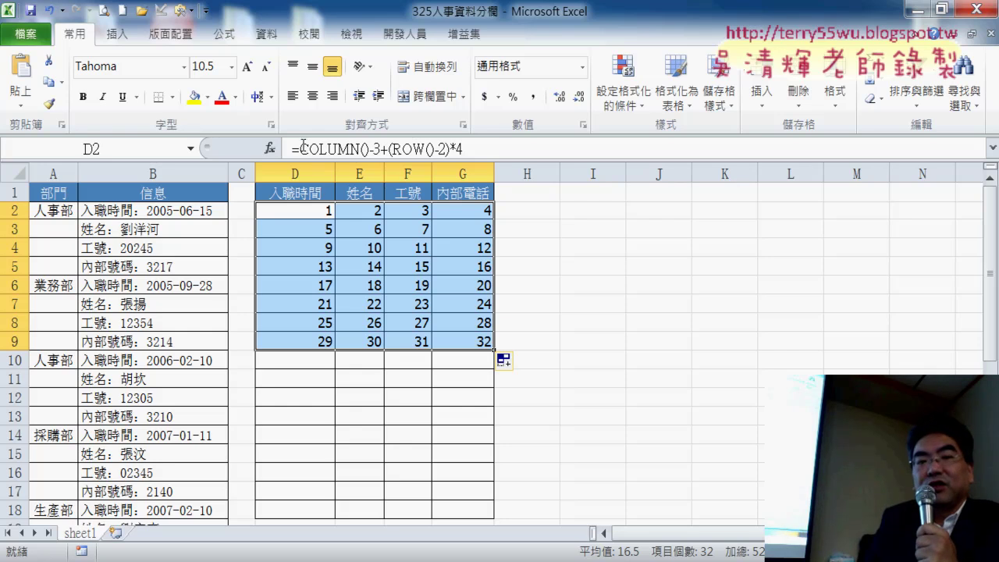
drag(299, 148, 462, 149)
Cut the formula text COLUMN()-3+(ROW()-2)*4 out of D2 onto the clipboard
right_click(462, 157)
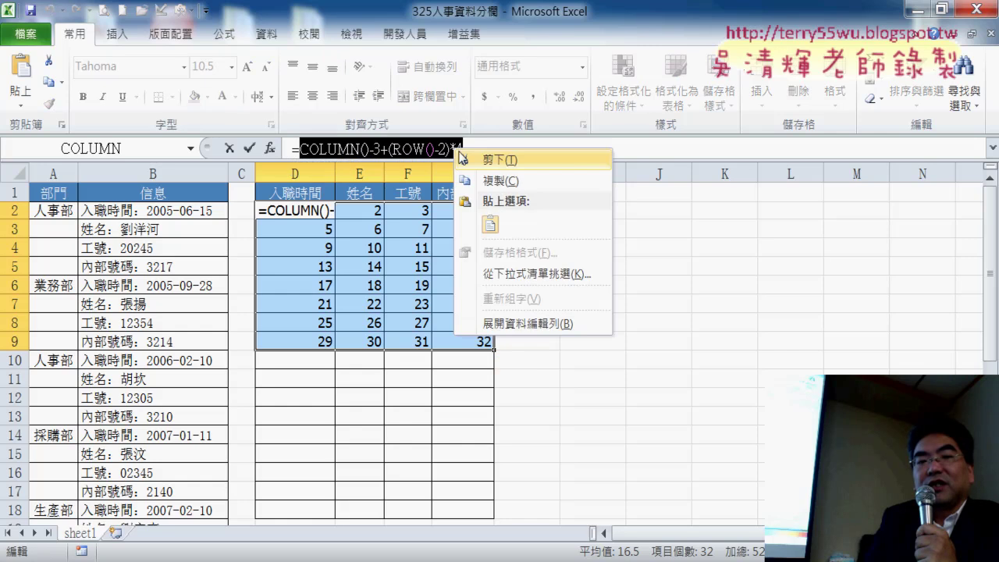
click(469, 160)
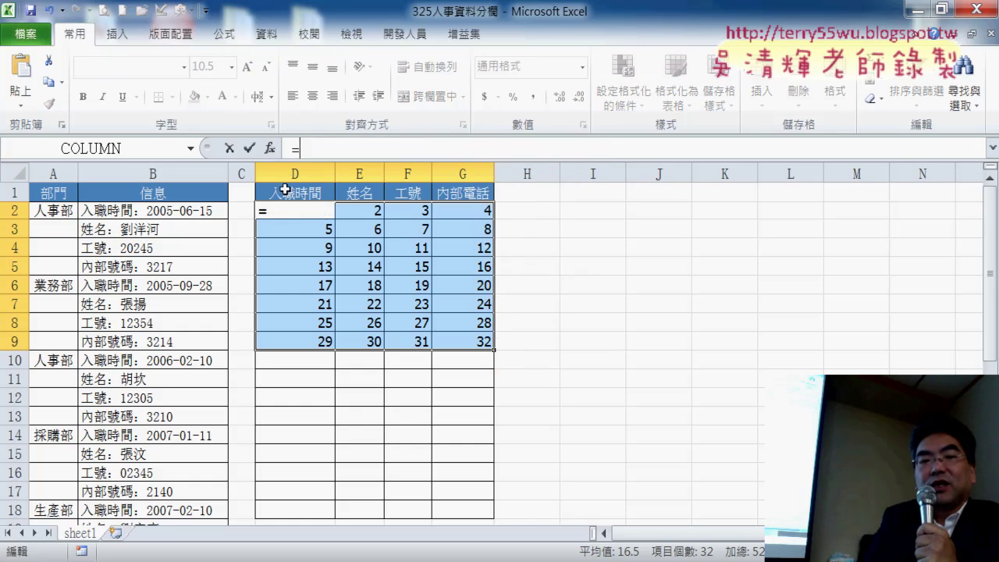
key(ctrl+v)
key(ctrl+Return)
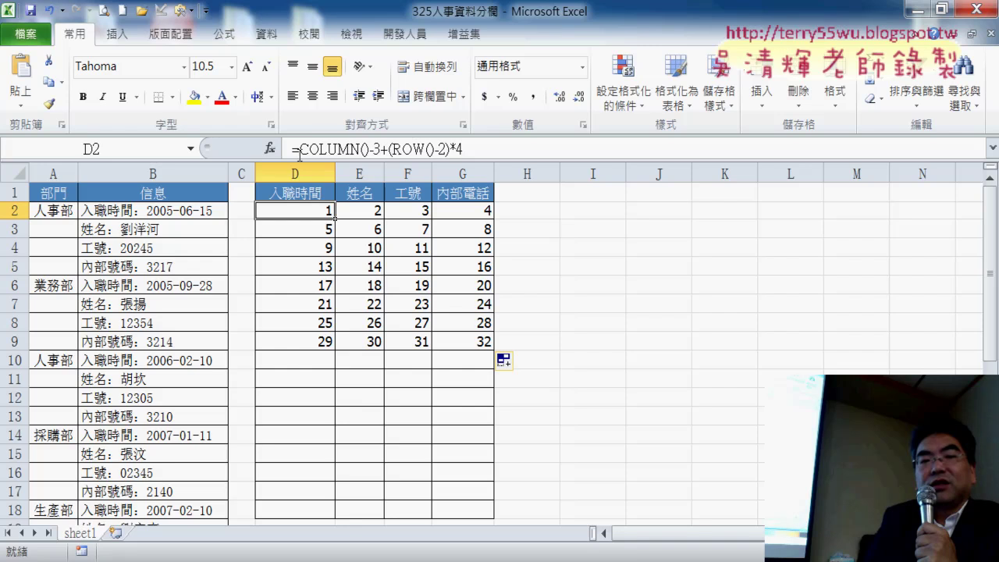
drag(299, 148, 464, 148)
right_click(437, 149)
click(469, 160)
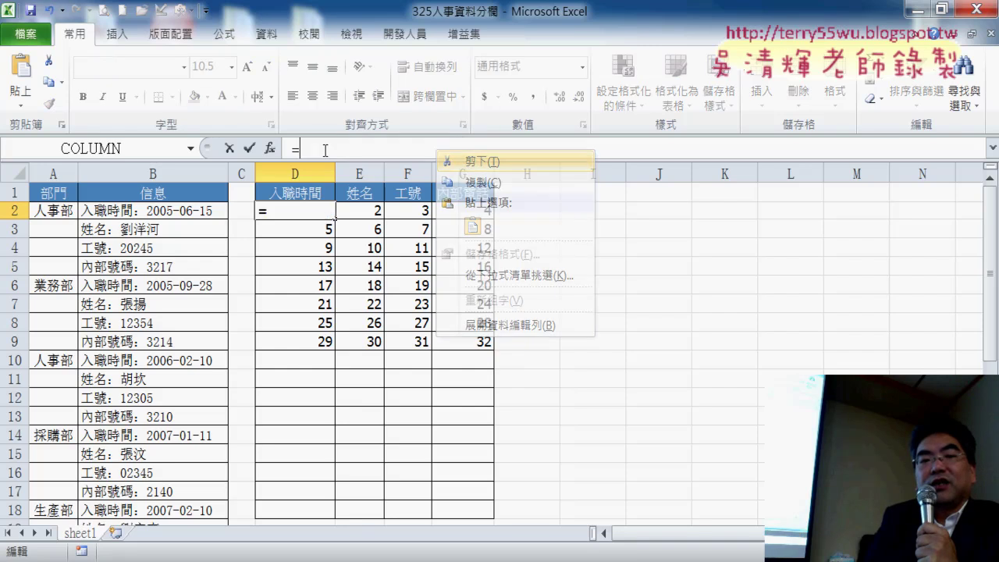
Start INDEX from recently used functions with Array set to $B$2:$B$33
click(269, 148)
click(570, 146)
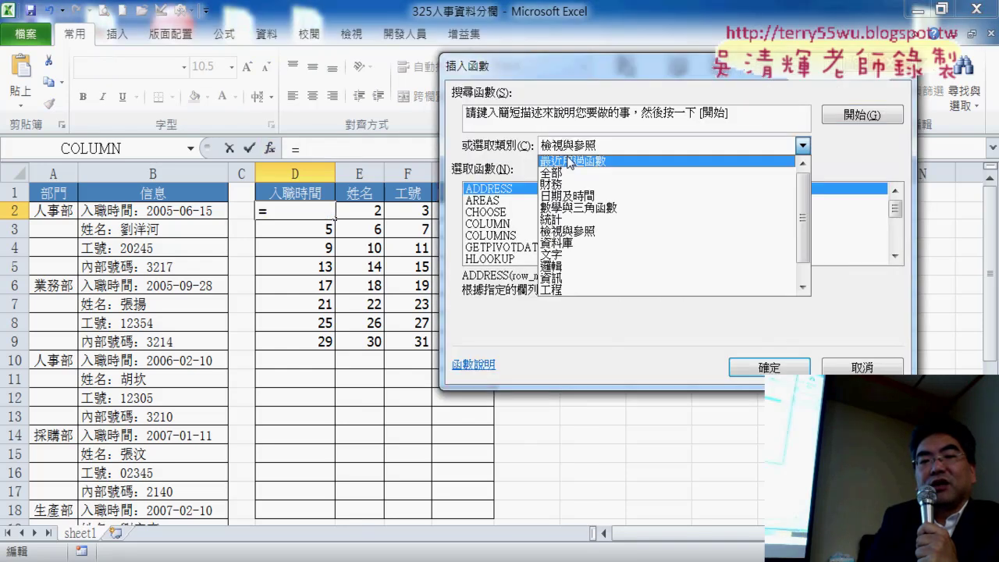
click(570, 162)
double_click(500, 205)
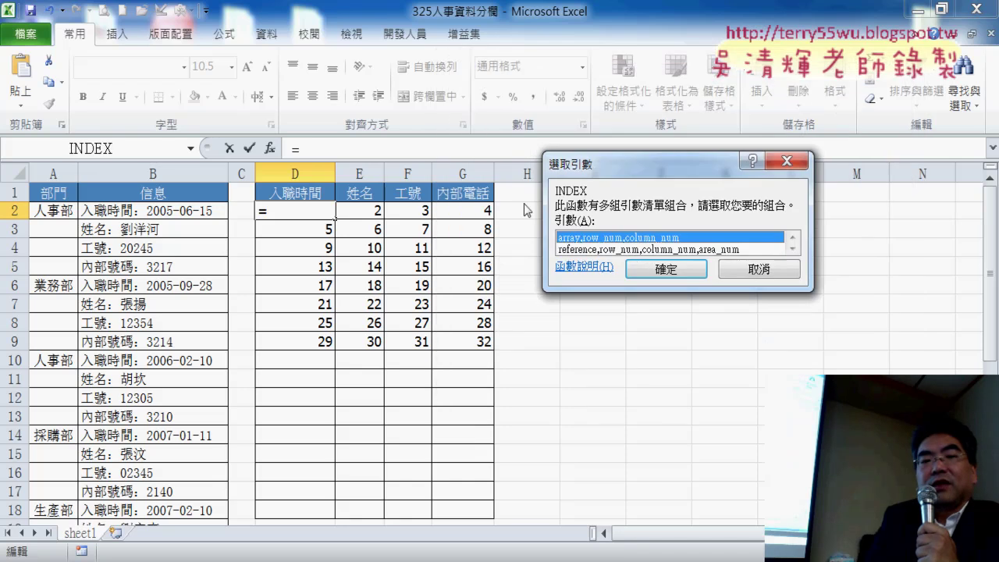
click(650, 270)
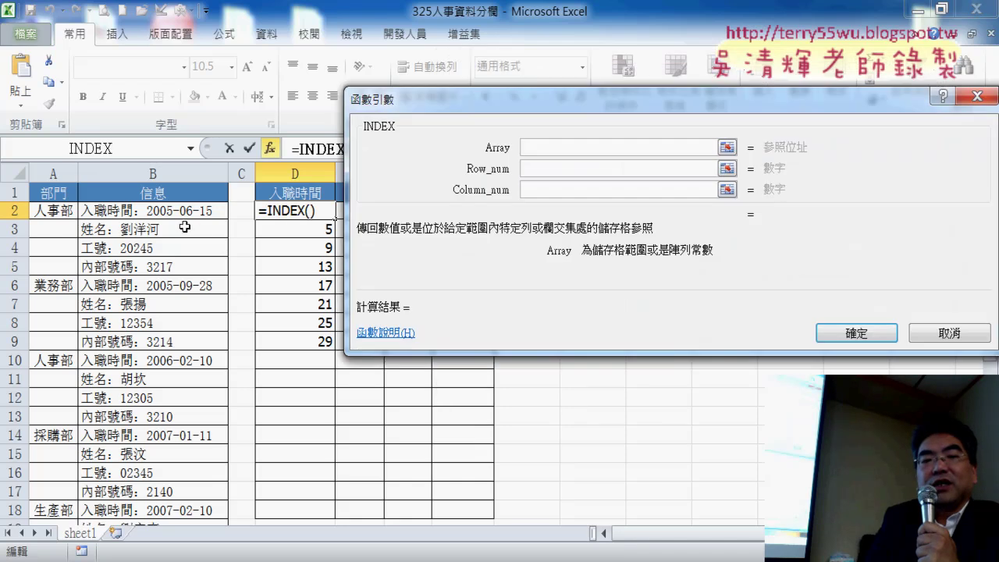
click(182, 210)
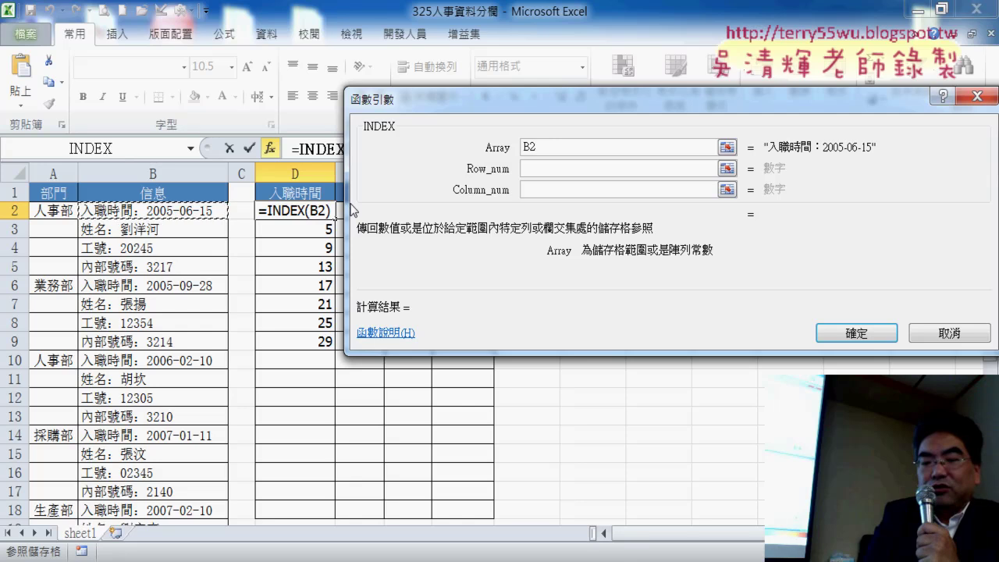
key(ctrl+shift+Down)
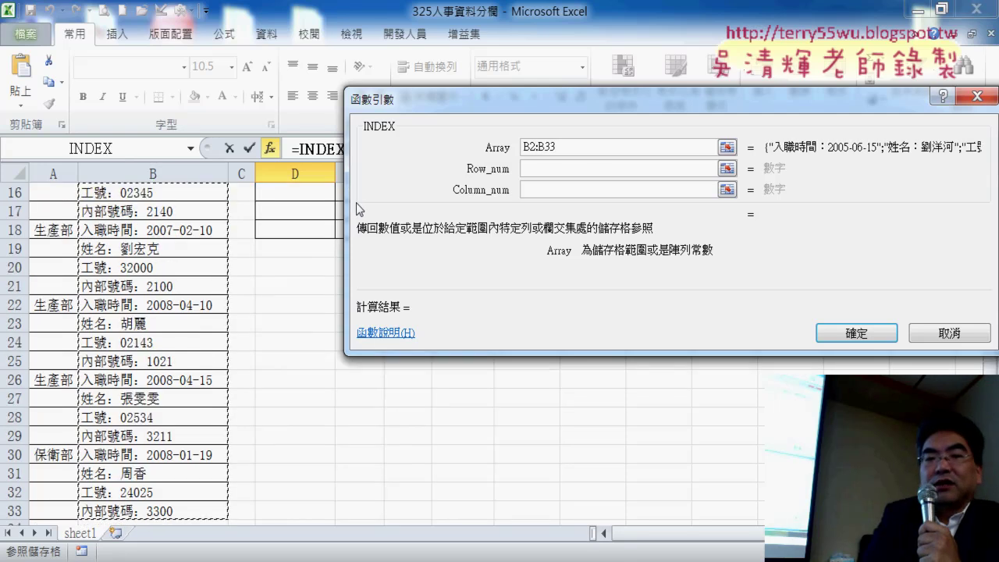
drag(605, 148, 504, 147)
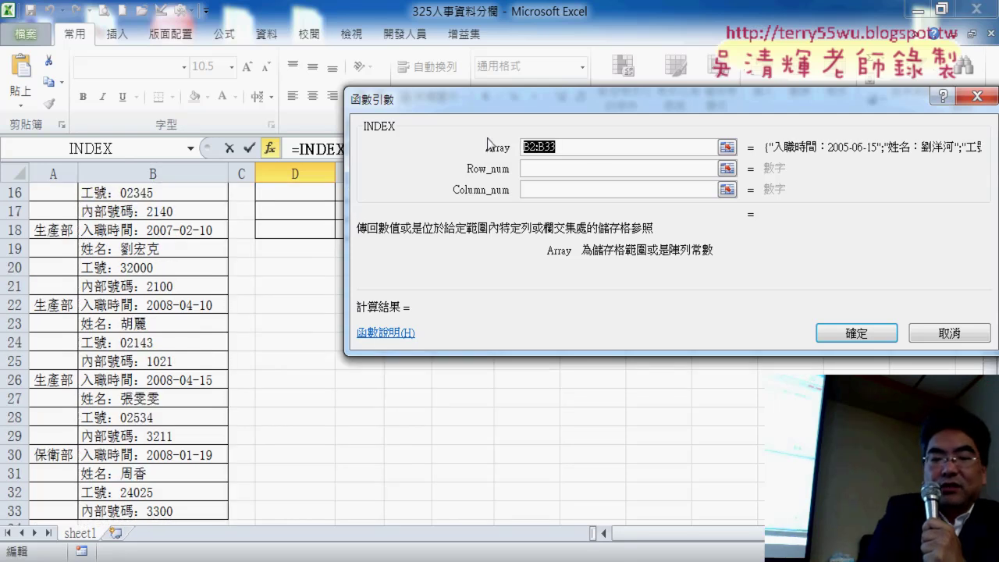
key(F4)
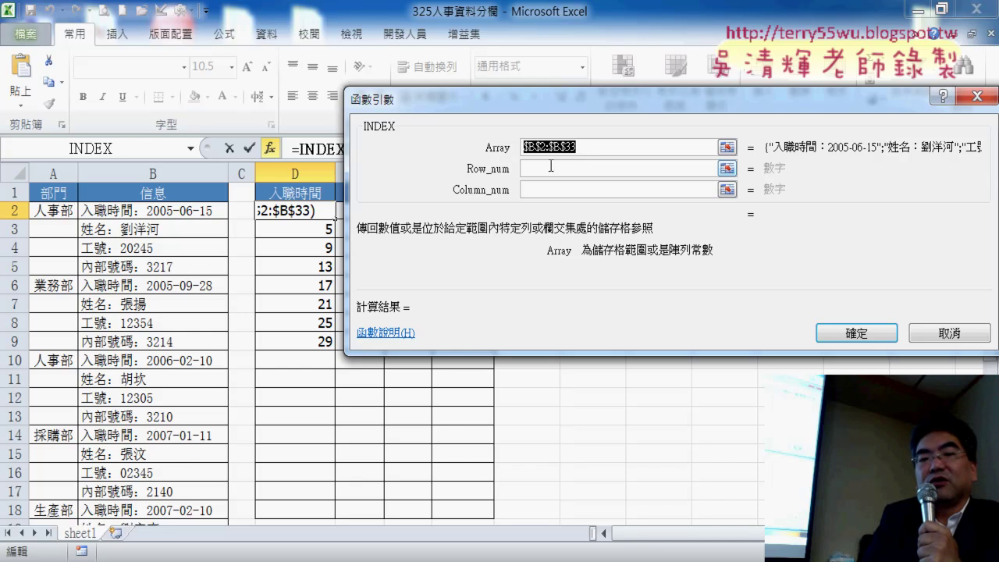
Paste COLUMN()-3+(ROW()-2)*4 as Row_num, set Column_num to 1, and confirm
click(550, 166)
right_click(542, 167)
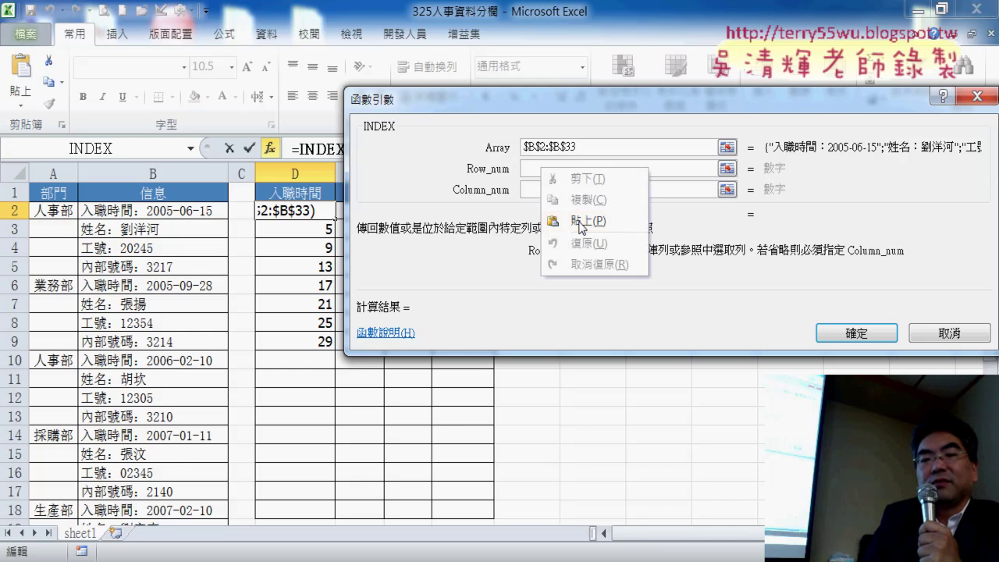
click(586, 221)
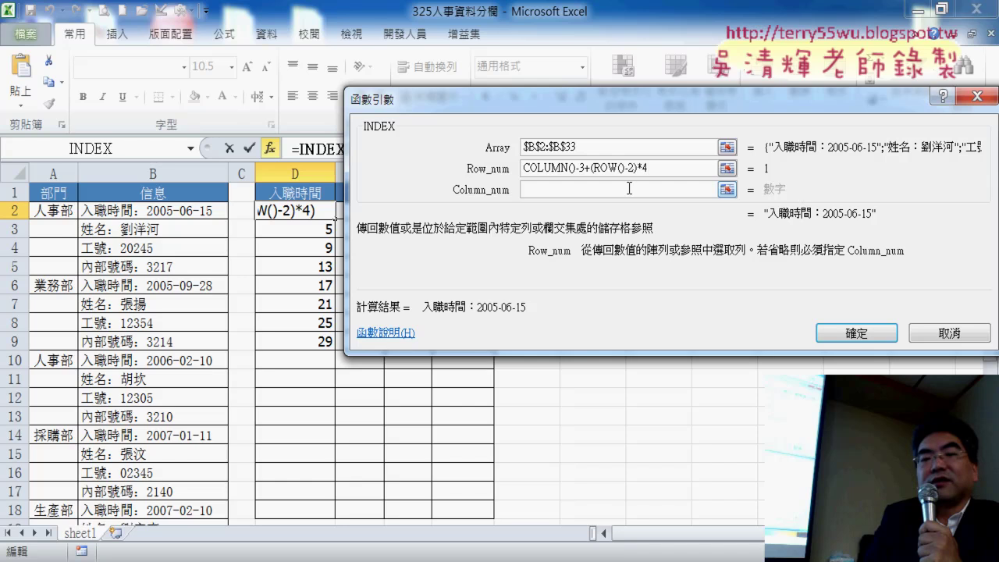
click(630, 189)
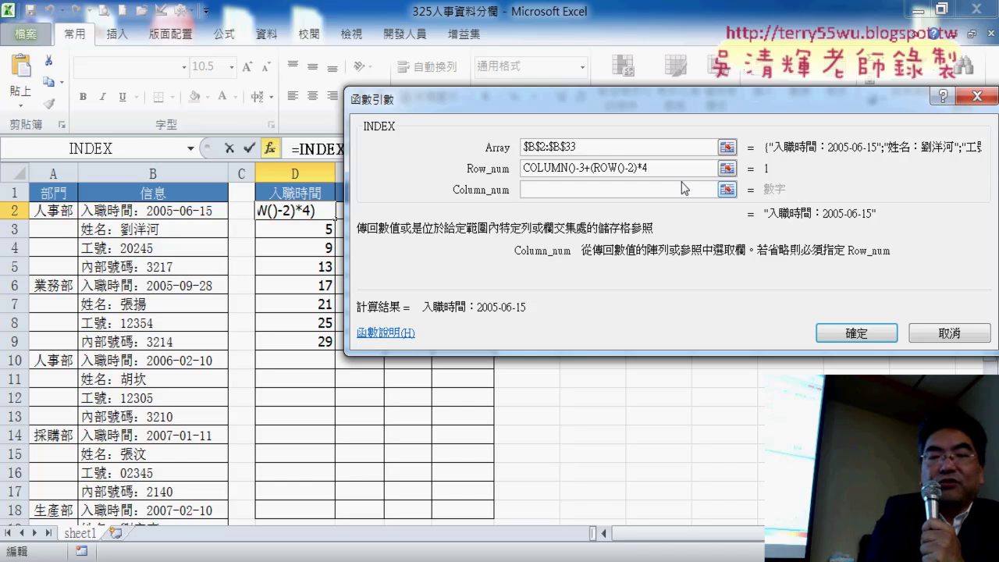
text(1)
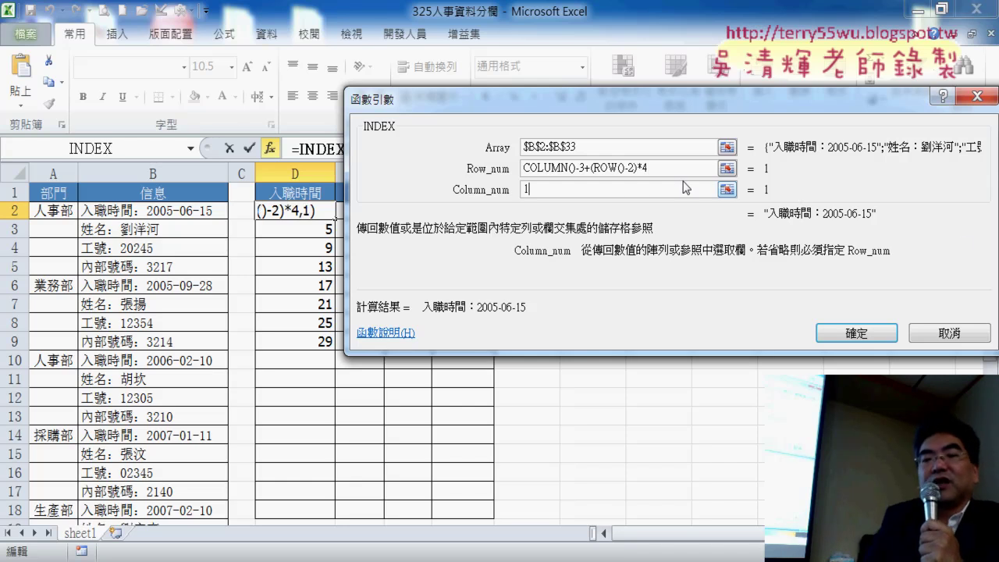
click(873, 335)
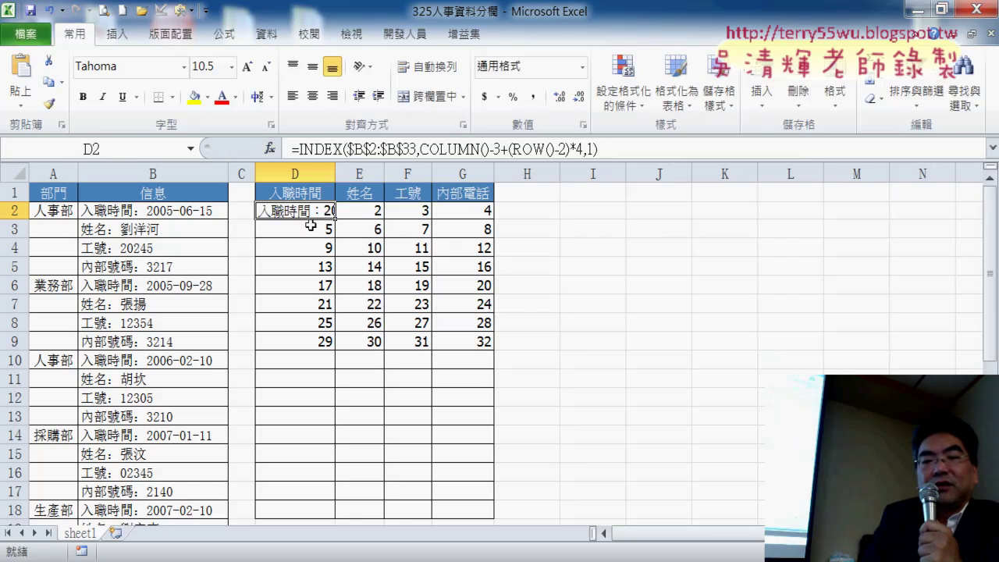
Copy D2's INDEX formula through D2:G9 and AutoFit columns D to G
mouse_move(336, 219)
mouse_down()
mouse_move(495, 215)
mouse_move(496, 343)
mouse_up()
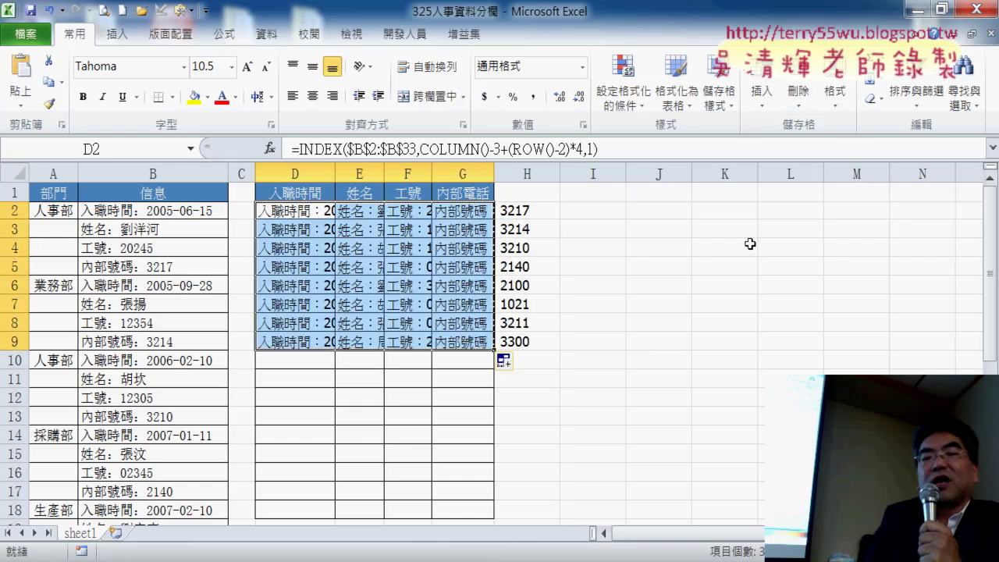
click(847, 104)
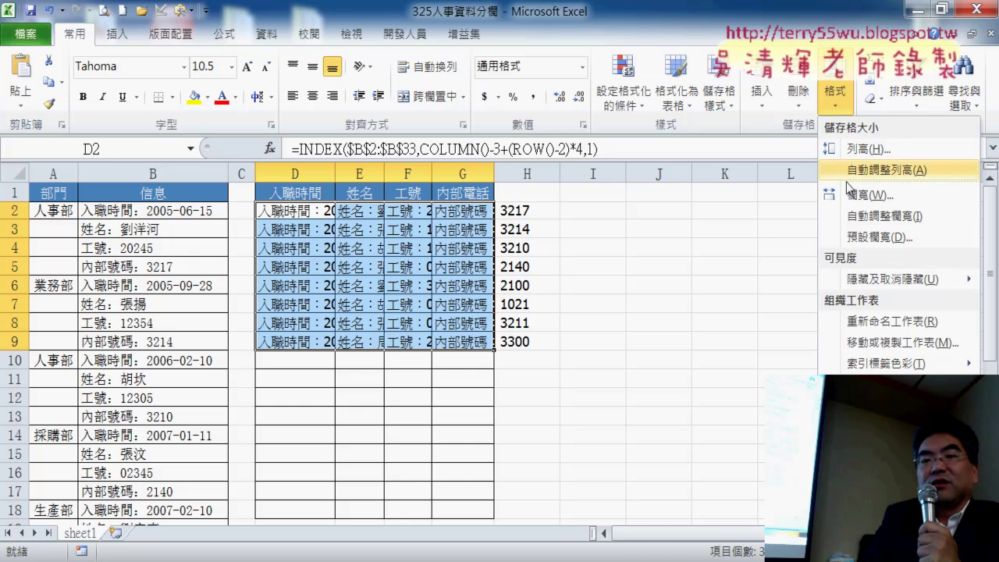
click(870, 217)
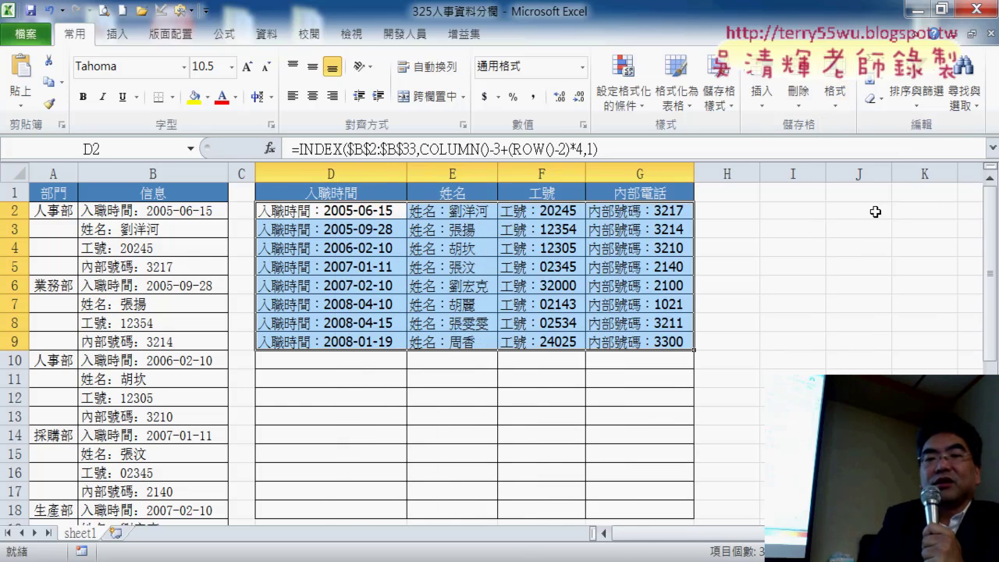
Reopen the Format cell sizing options on the Home ribbon
click(834, 105)
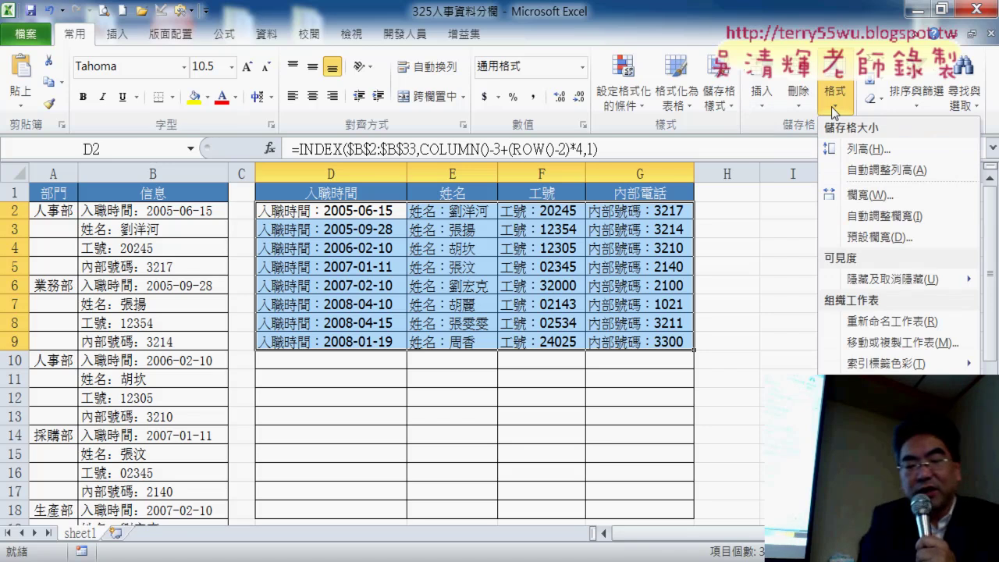
click(834, 114)
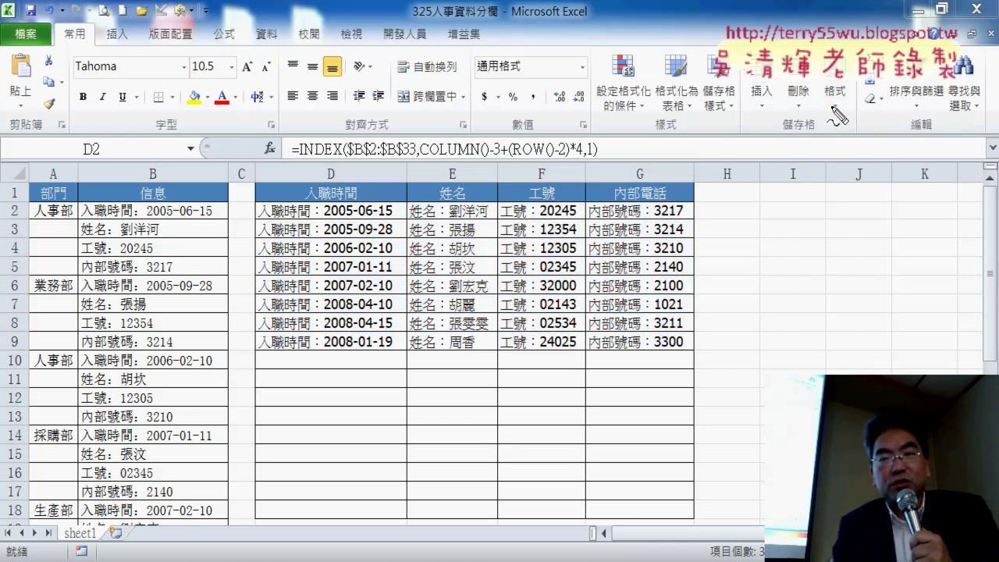
drag(827, 124, 872, 97)
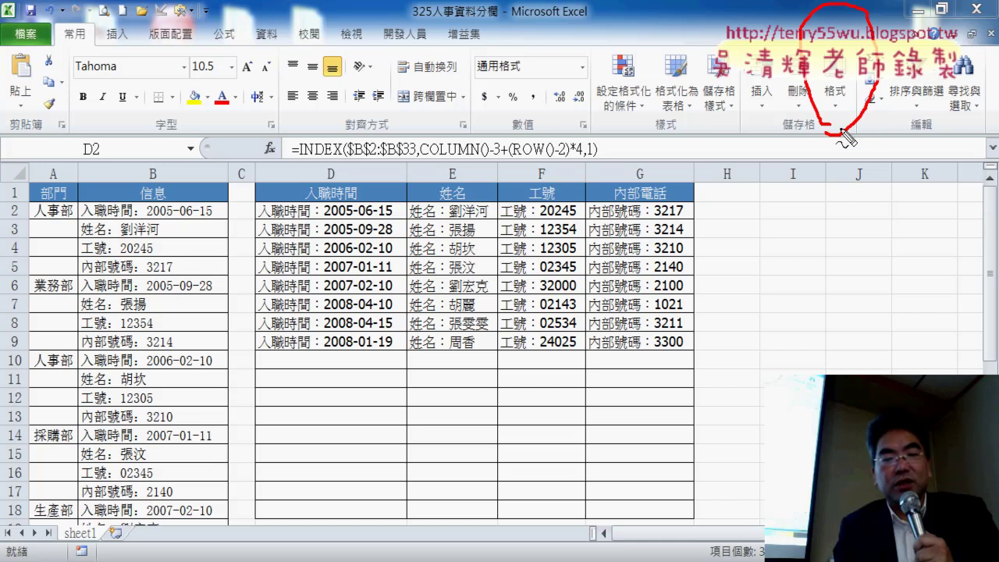
key(Escape)
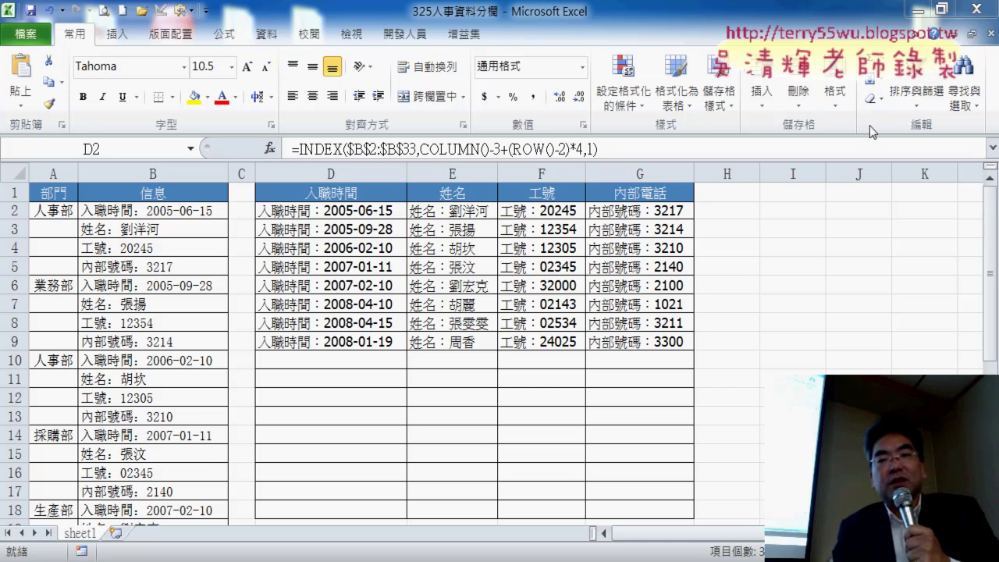
click(835, 95)
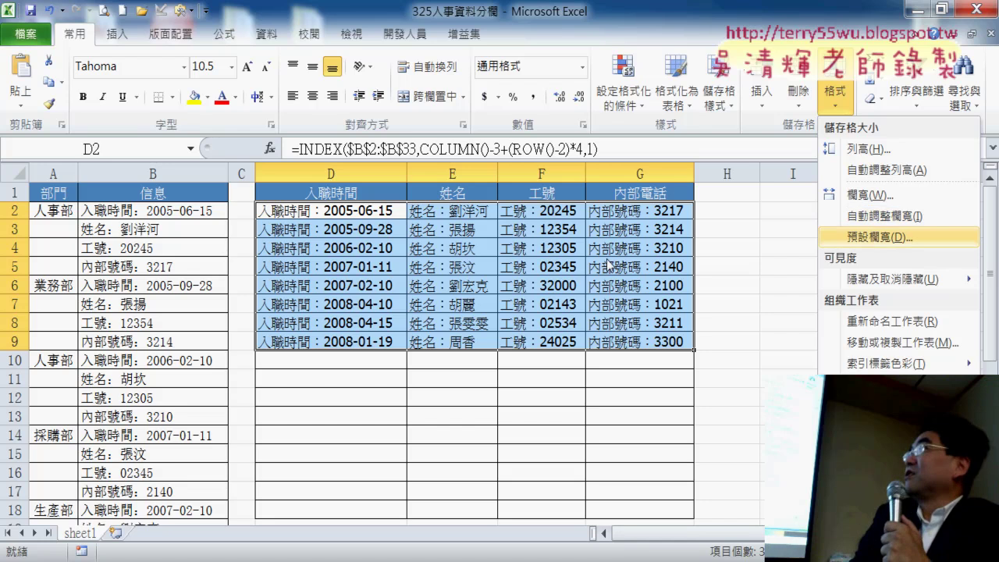
click(334, 211)
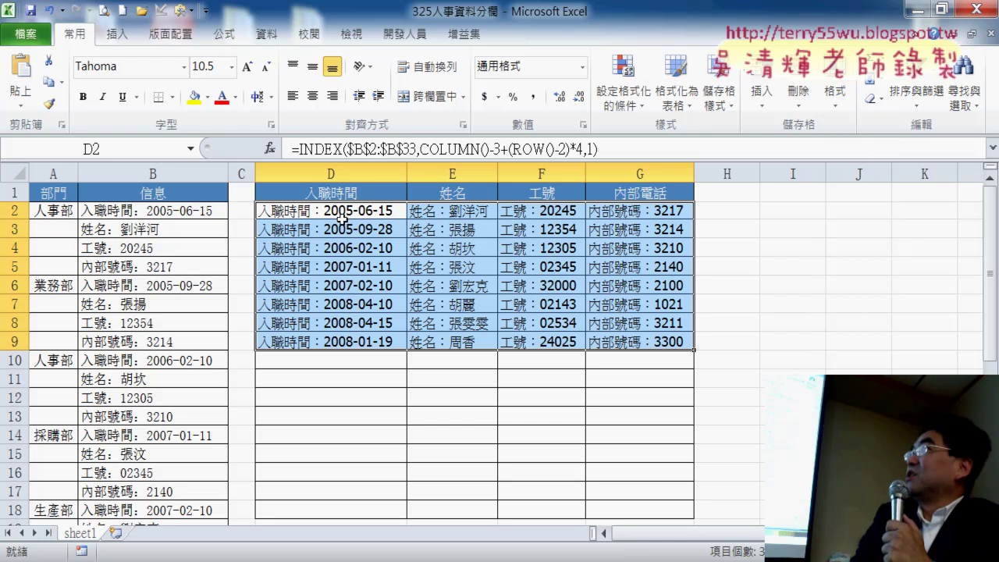
drag(334, 230, 349, 341)
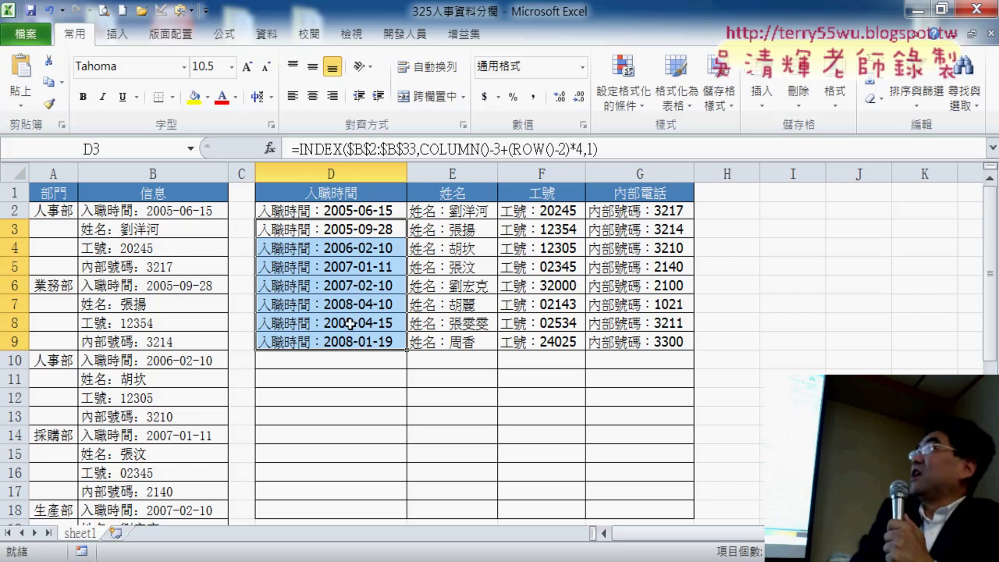
click(331, 173)
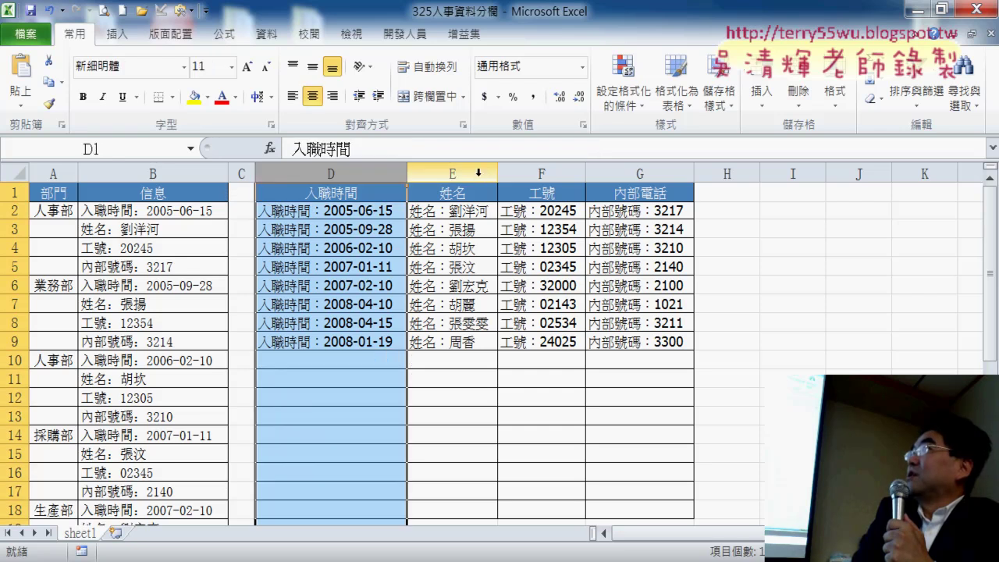
click(460, 174)
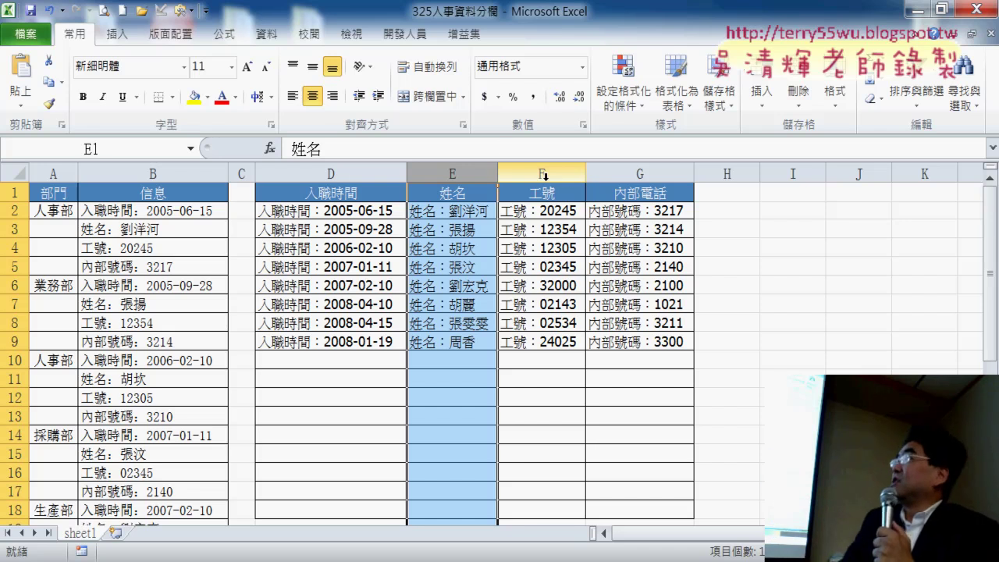
click(355, 210)
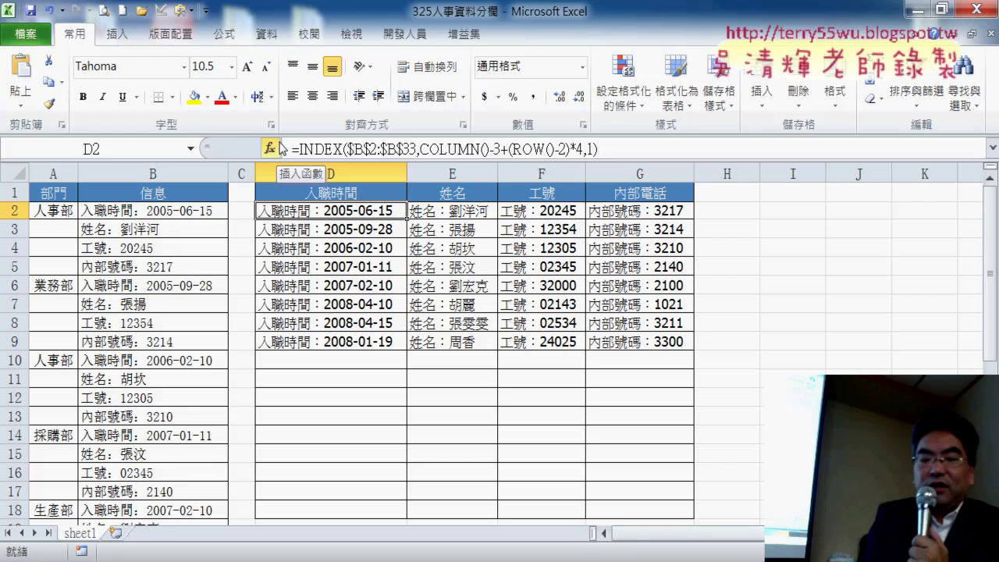
Undo the AutoFit and D3:G9 fill, restore D2's INDEX formula, and inspect its row-number expression
key(ctrl+z)
key(ctrl+z)
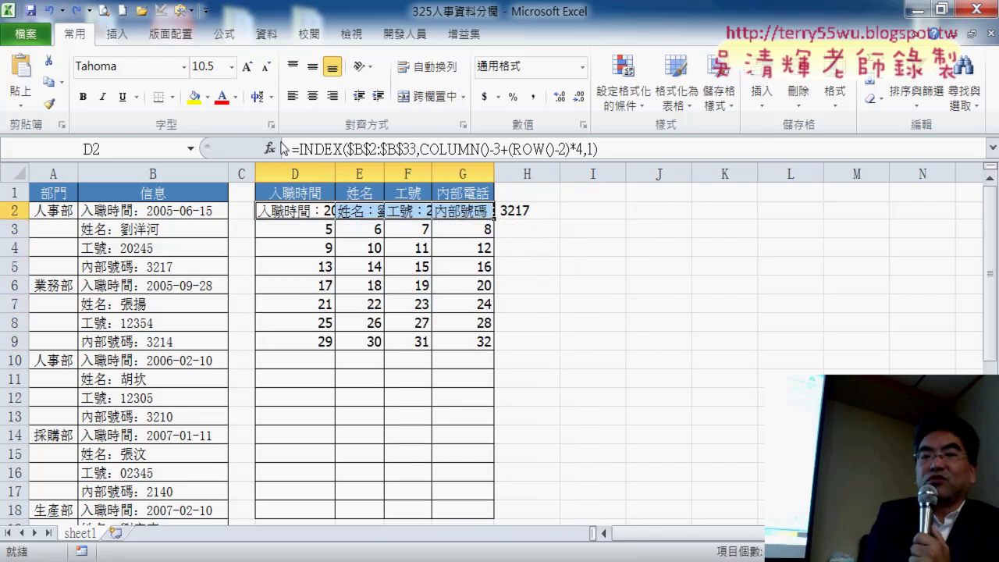
key(ctrl+z)
key(ctrl+z)
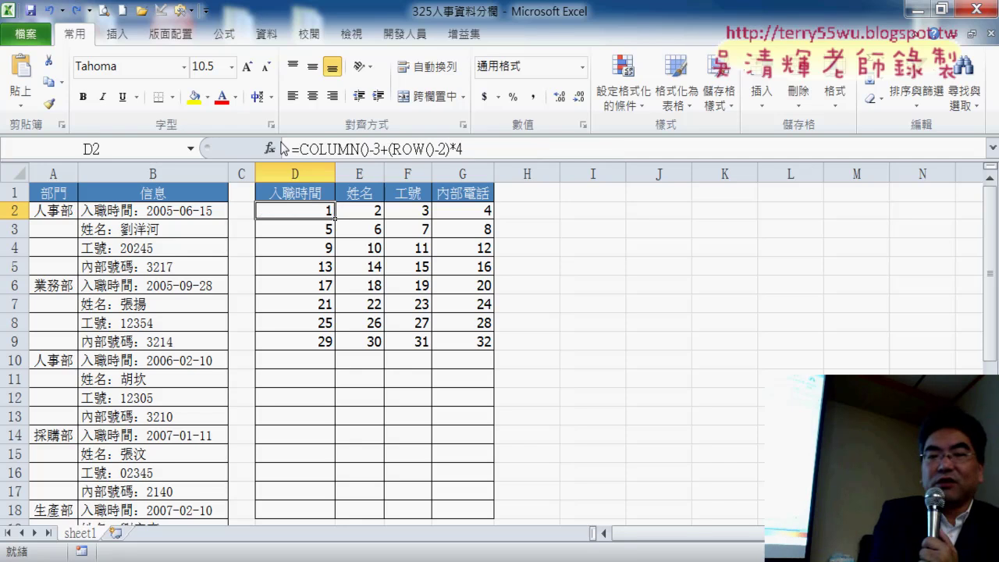
key(ctrl+y)
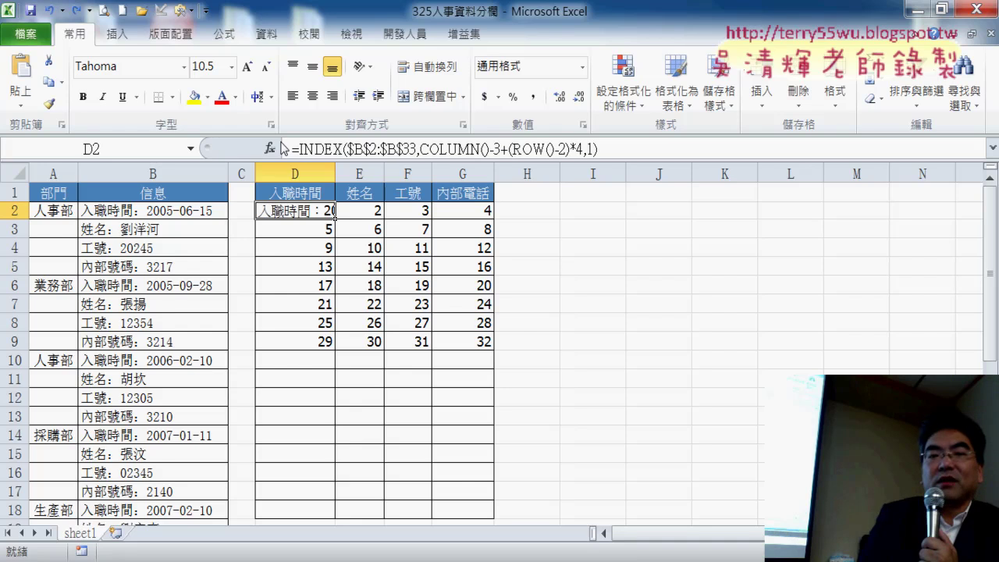
drag(420, 148, 578, 146)
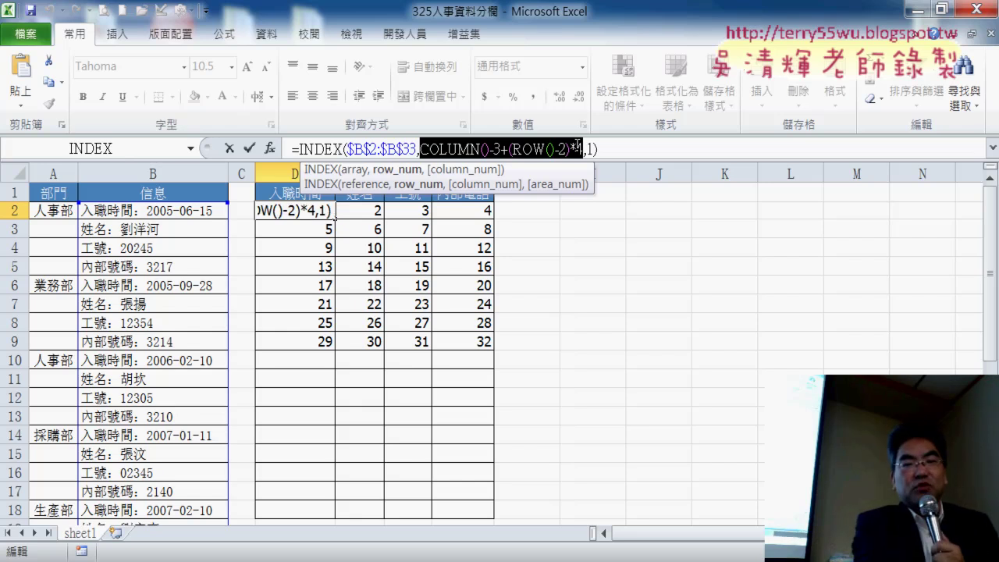
click(229, 147)
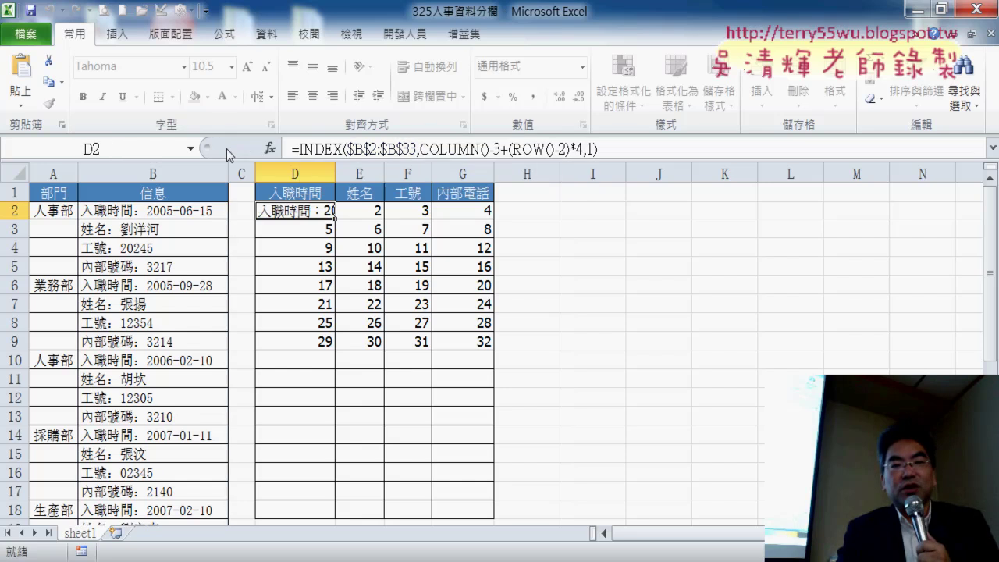